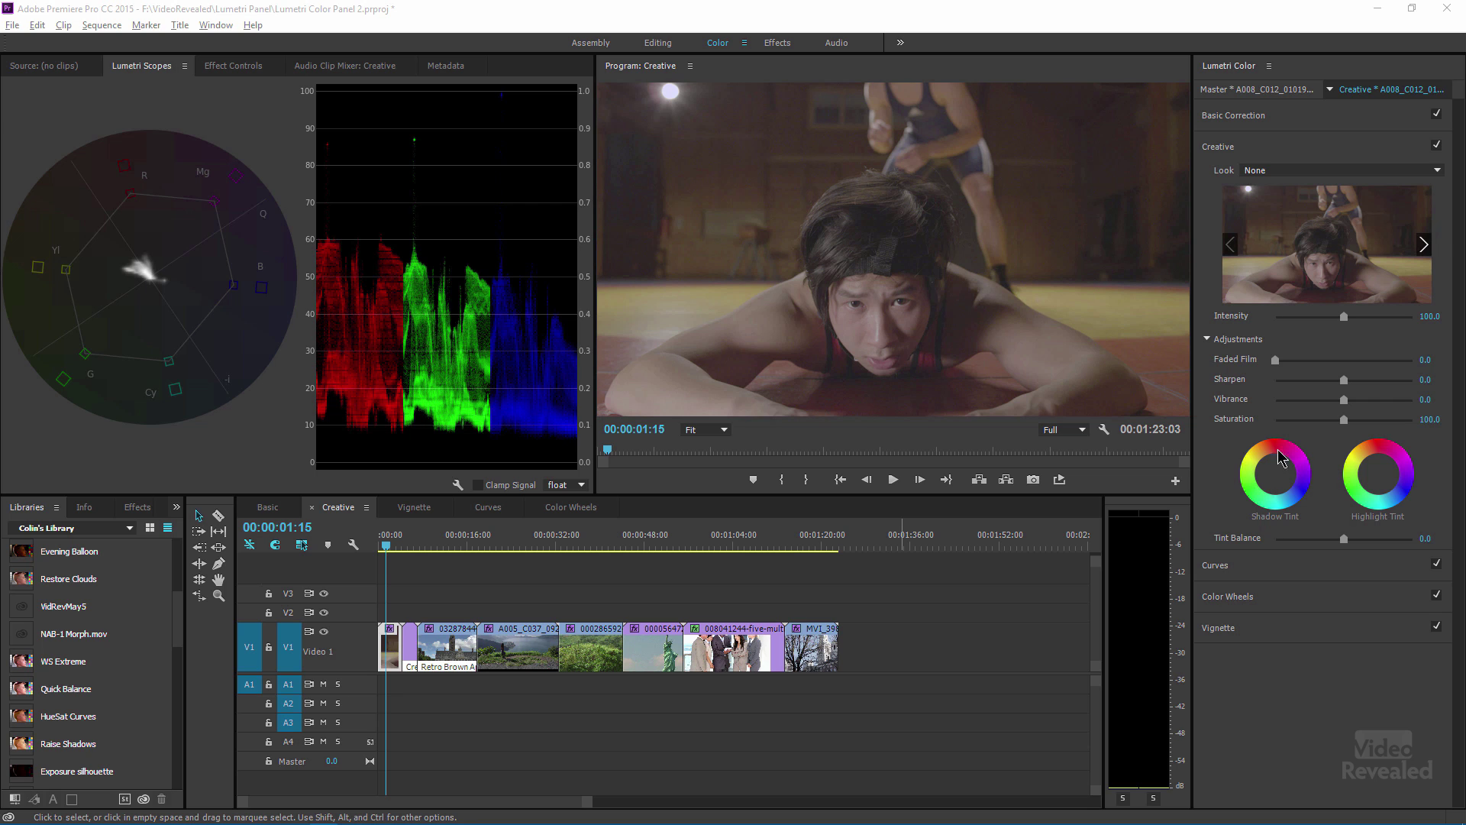
Collapse and re-expand the Creative section to show Look, Intensity, Adjustments and tint wheels.
left_click(1230, 148)
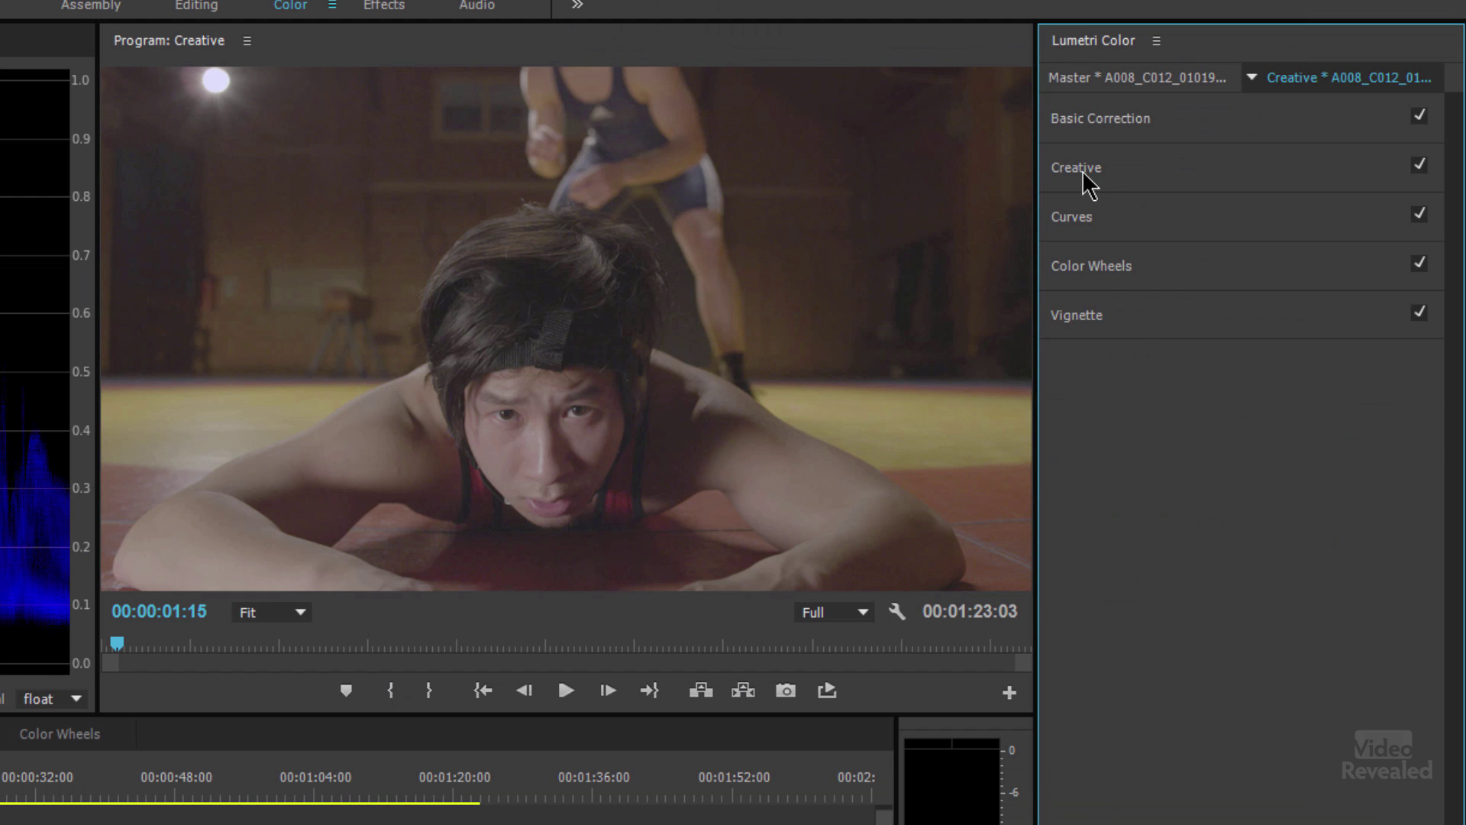
left_click(1088, 184)
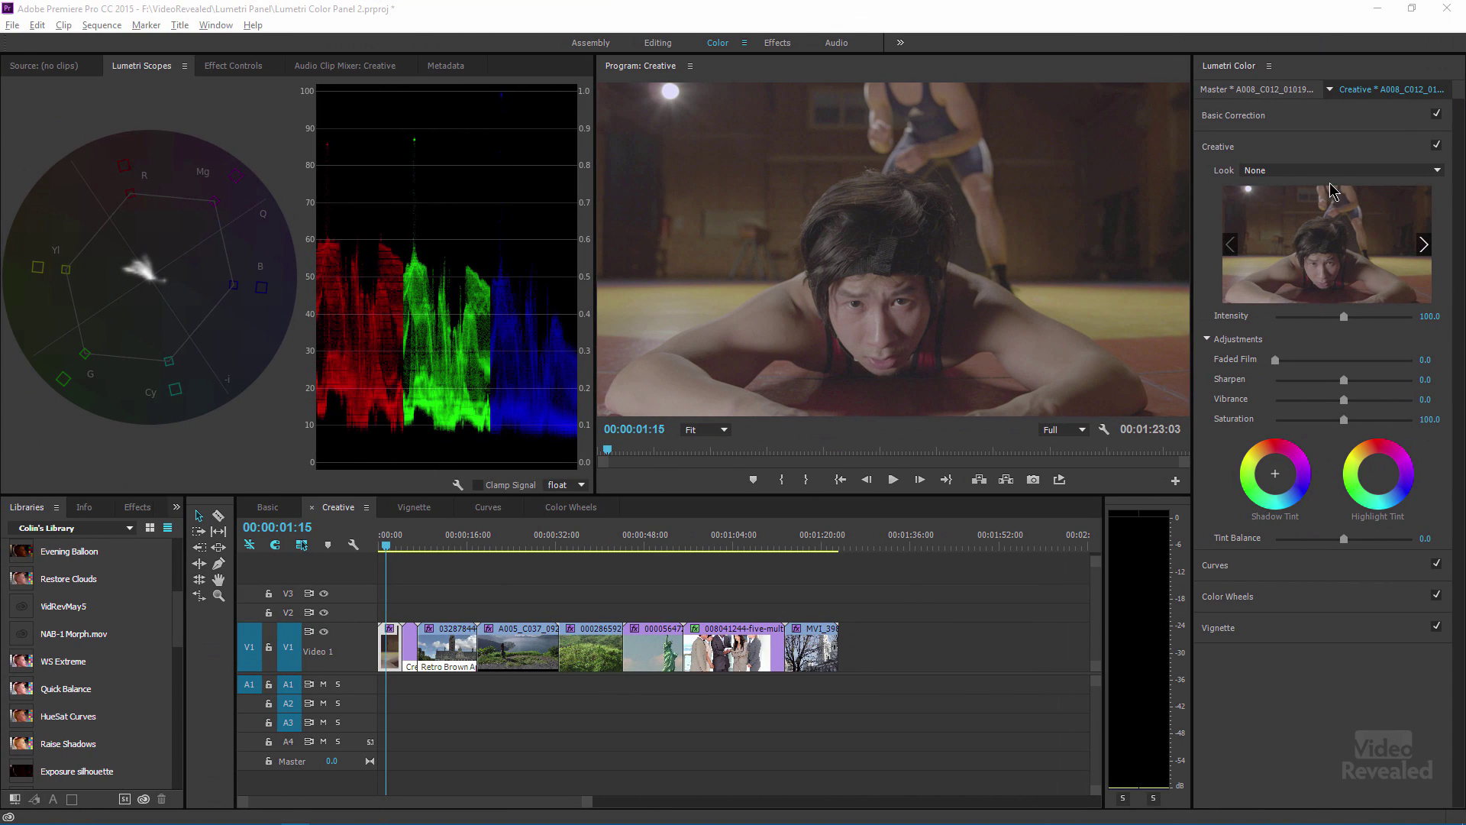
left_click(1343, 172)
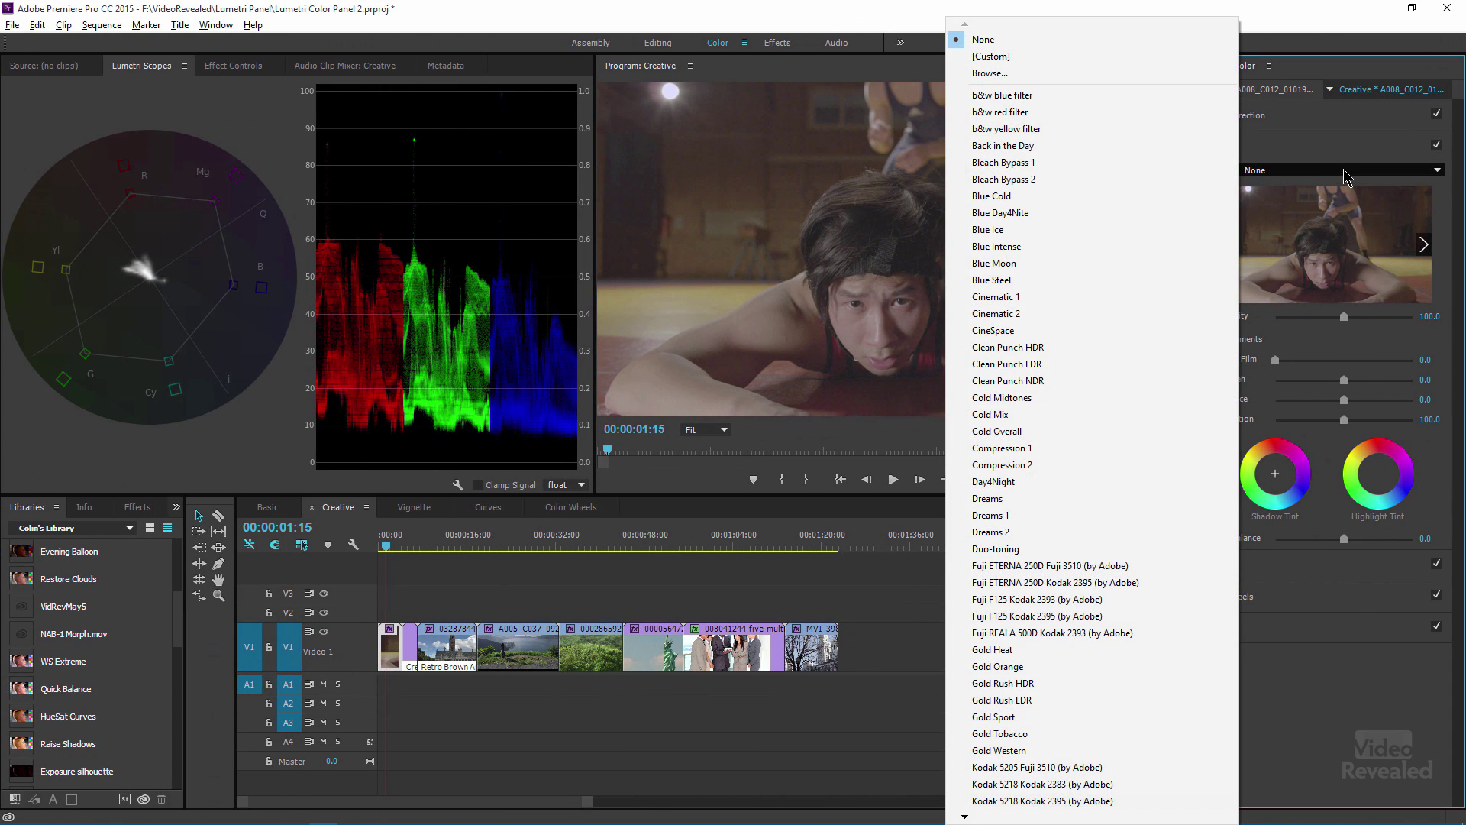
left_click(1345, 174)
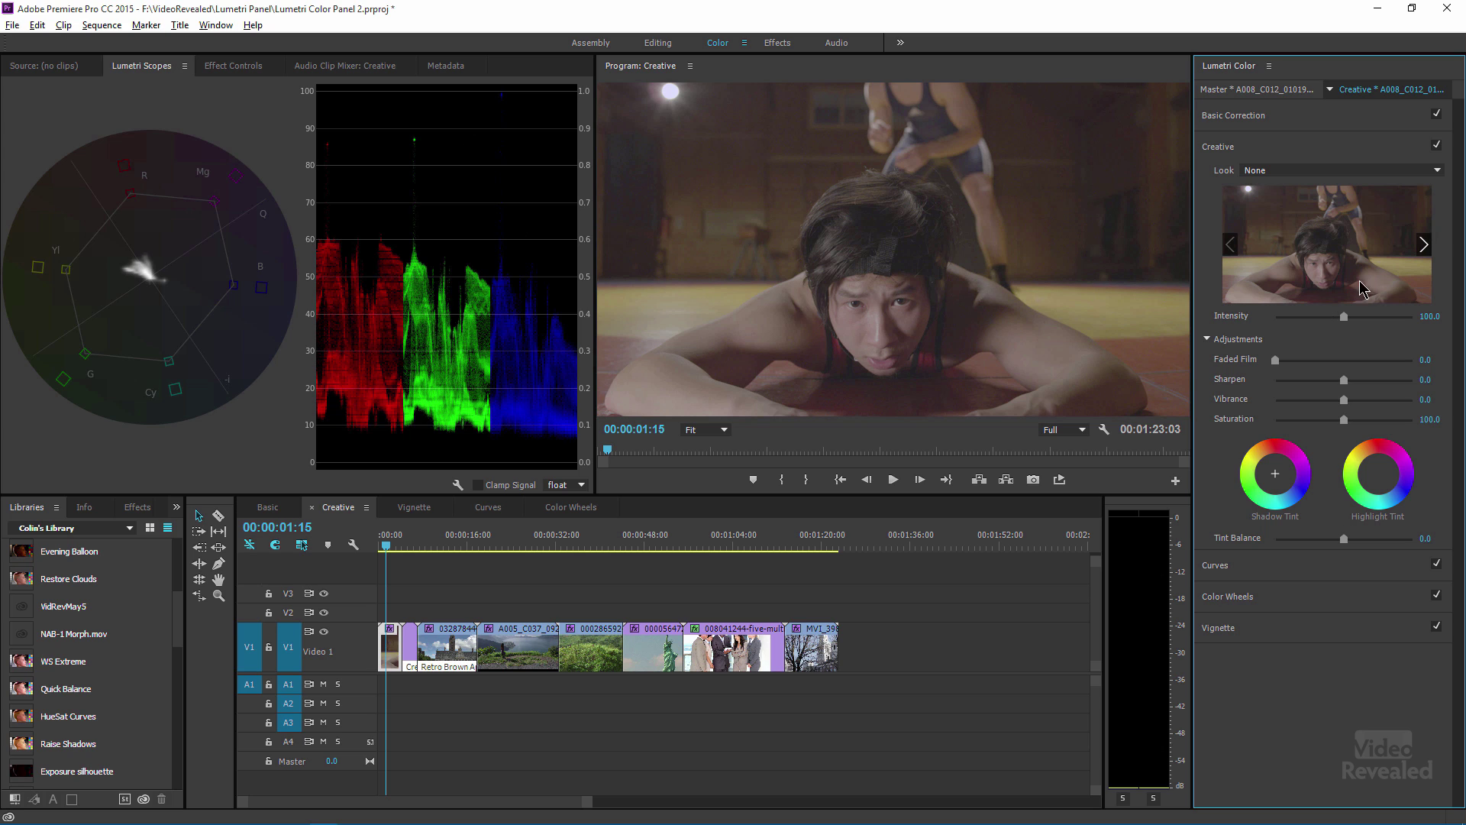
Cycle through the creative looks, applying Blue Intense and then Blue Moon to the wrestling clip.
left_click(1424, 244)
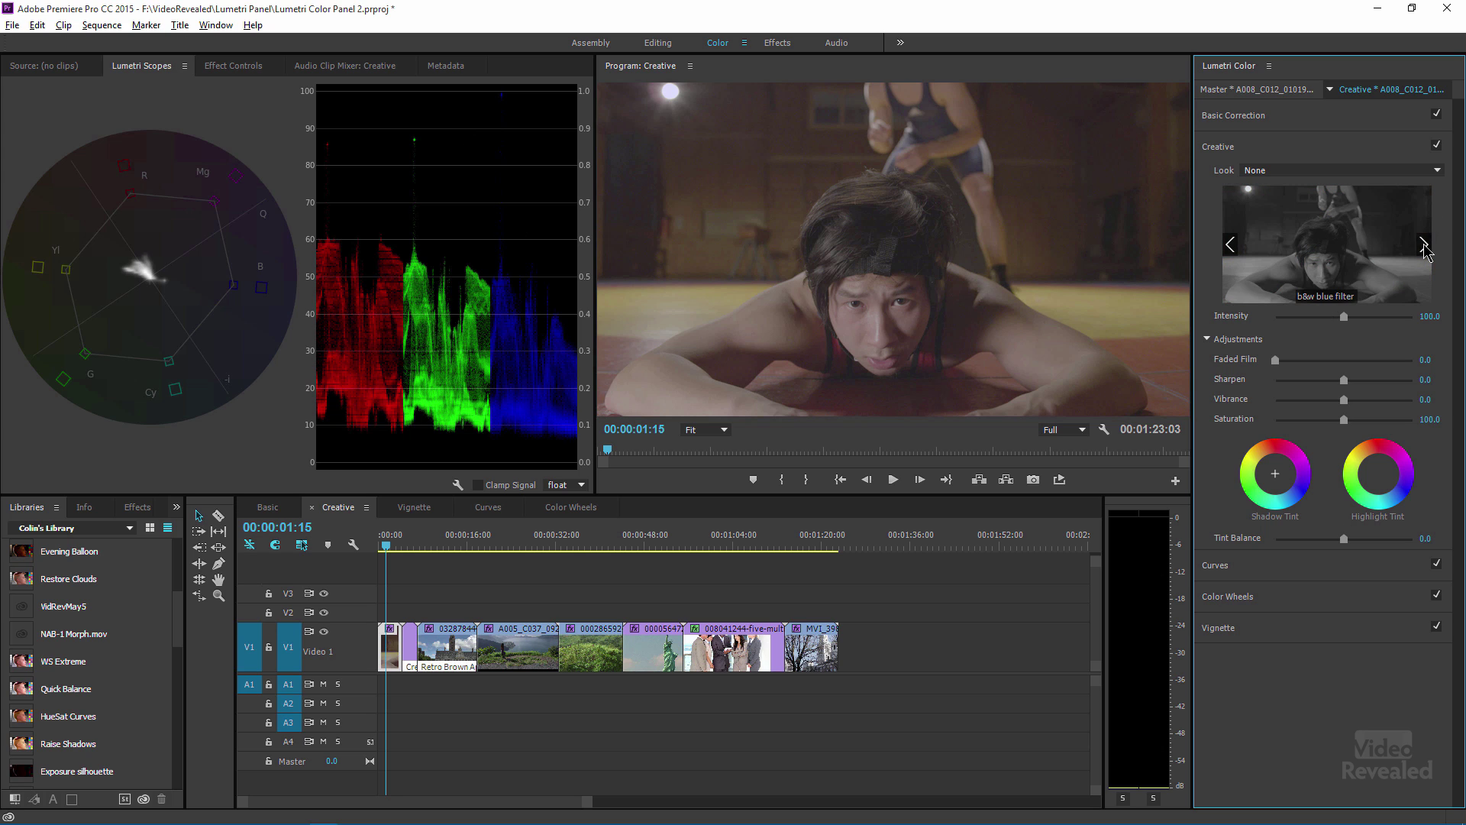
left_click(1425, 246)
left_click(1426, 246)
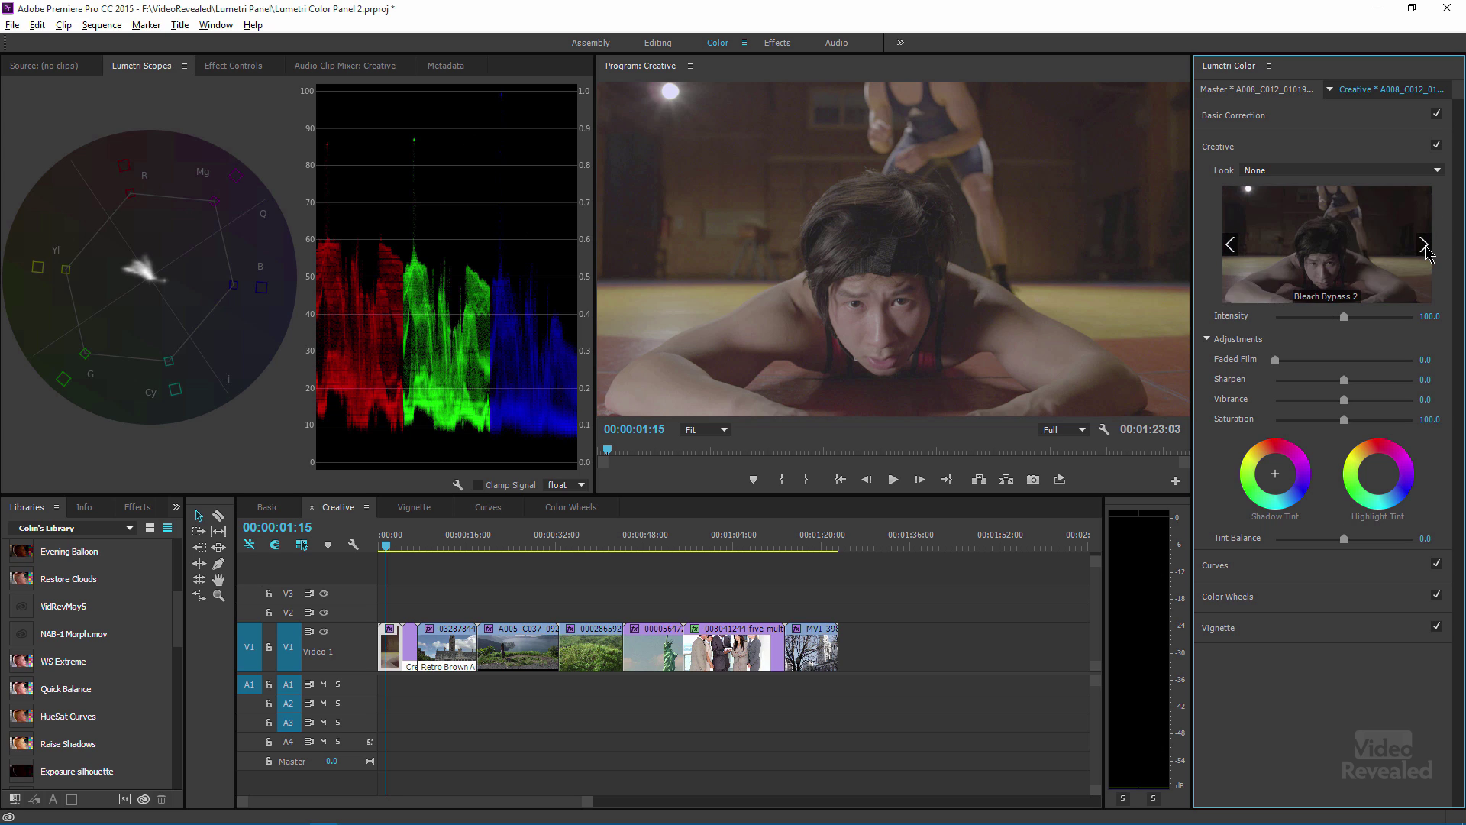
left_click(1425, 246)
left_click(1426, 246)
left_click(1320, 268)
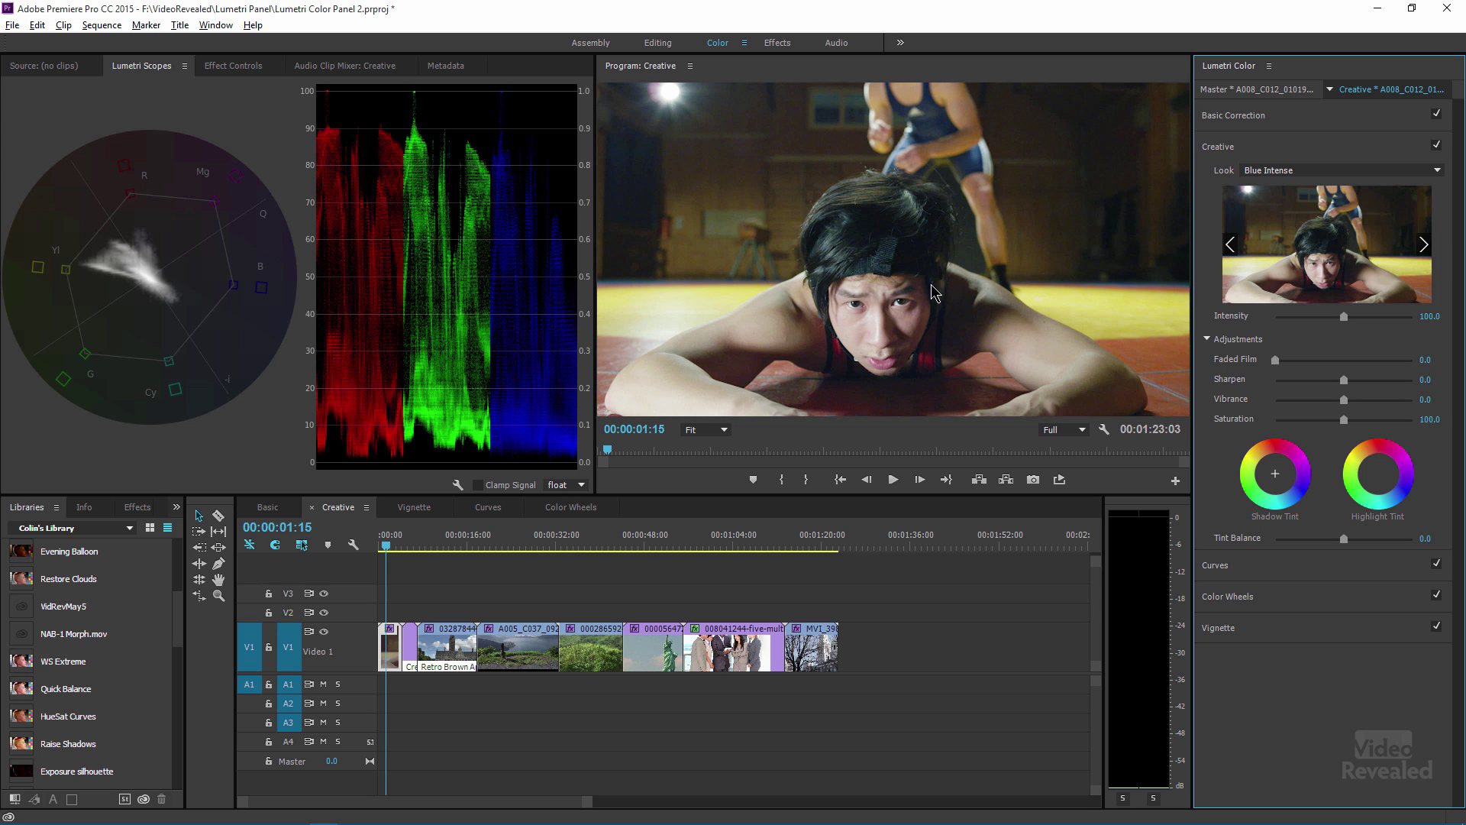
left_click(1426, 246)
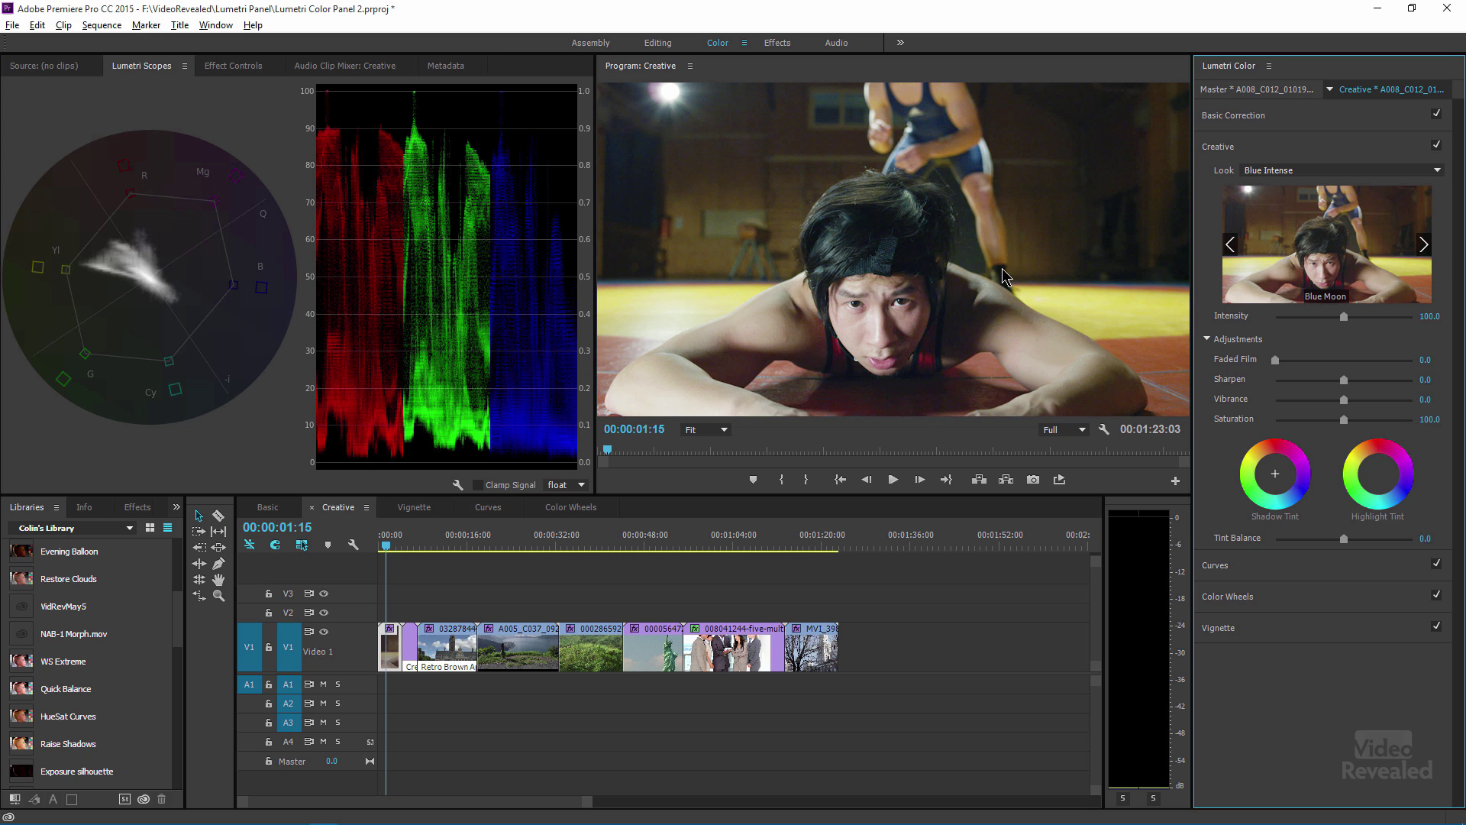
left_click(1327, 252)
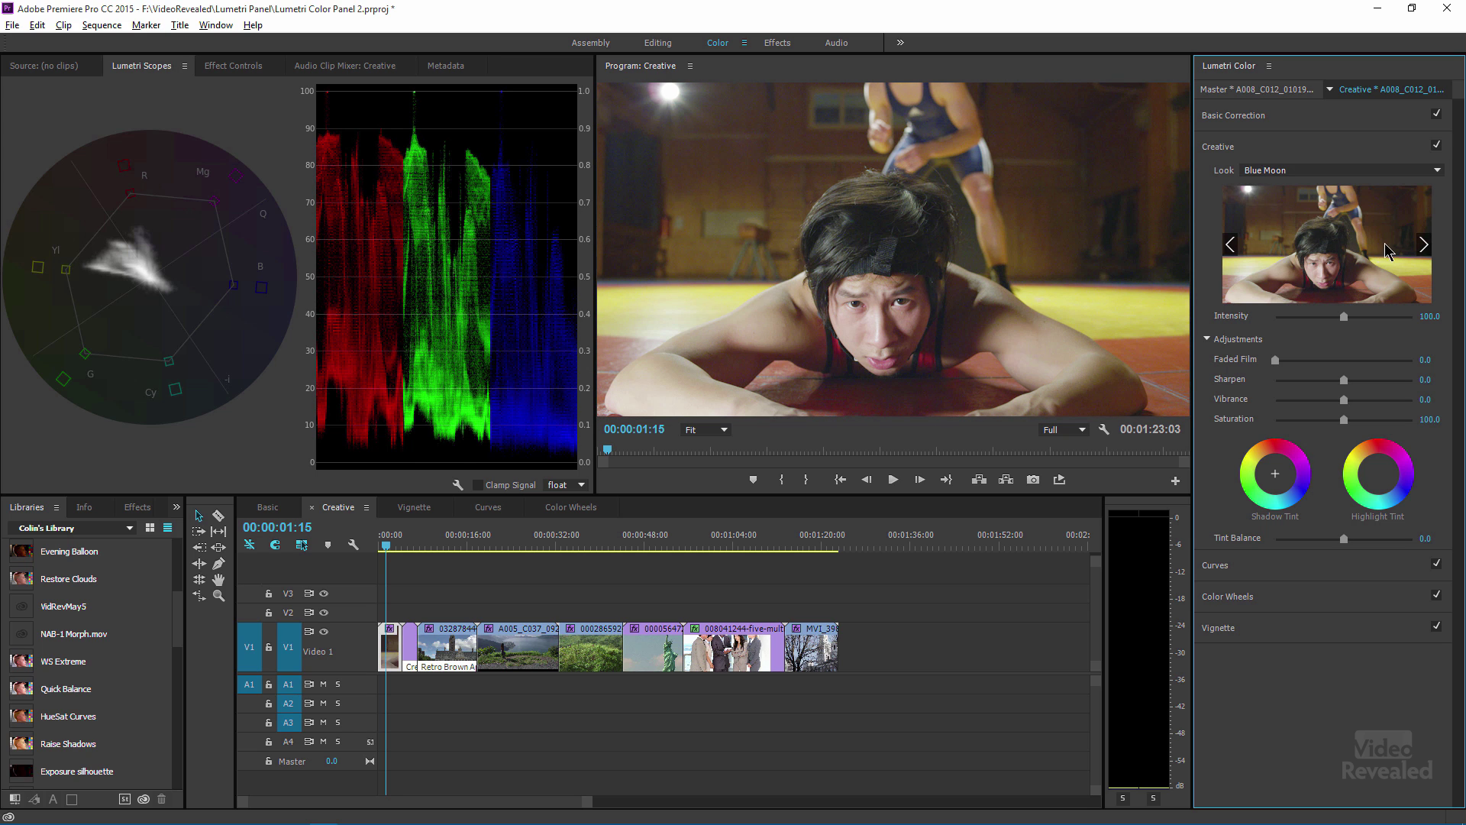
Try the Blue Steel, Cinematic 1, CineSpace, Clean Punch LDR and Cold Midtones looks.
left_click(1425, 246)
left_click(1413, 256)
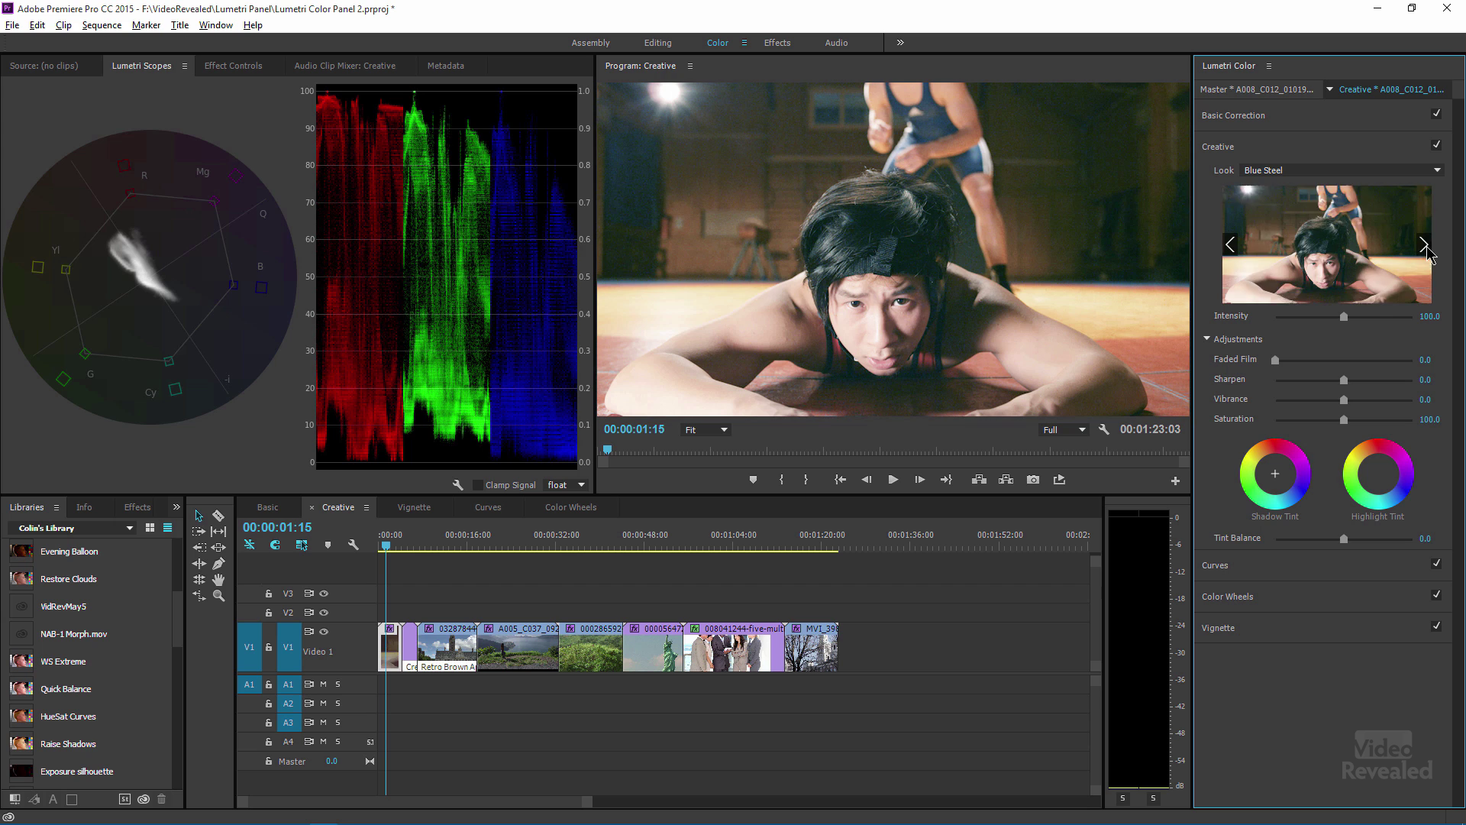
left_click(1425, 246)
left_click(1411, 252)
left_click(1425, 246)
left_click(1426, 246)
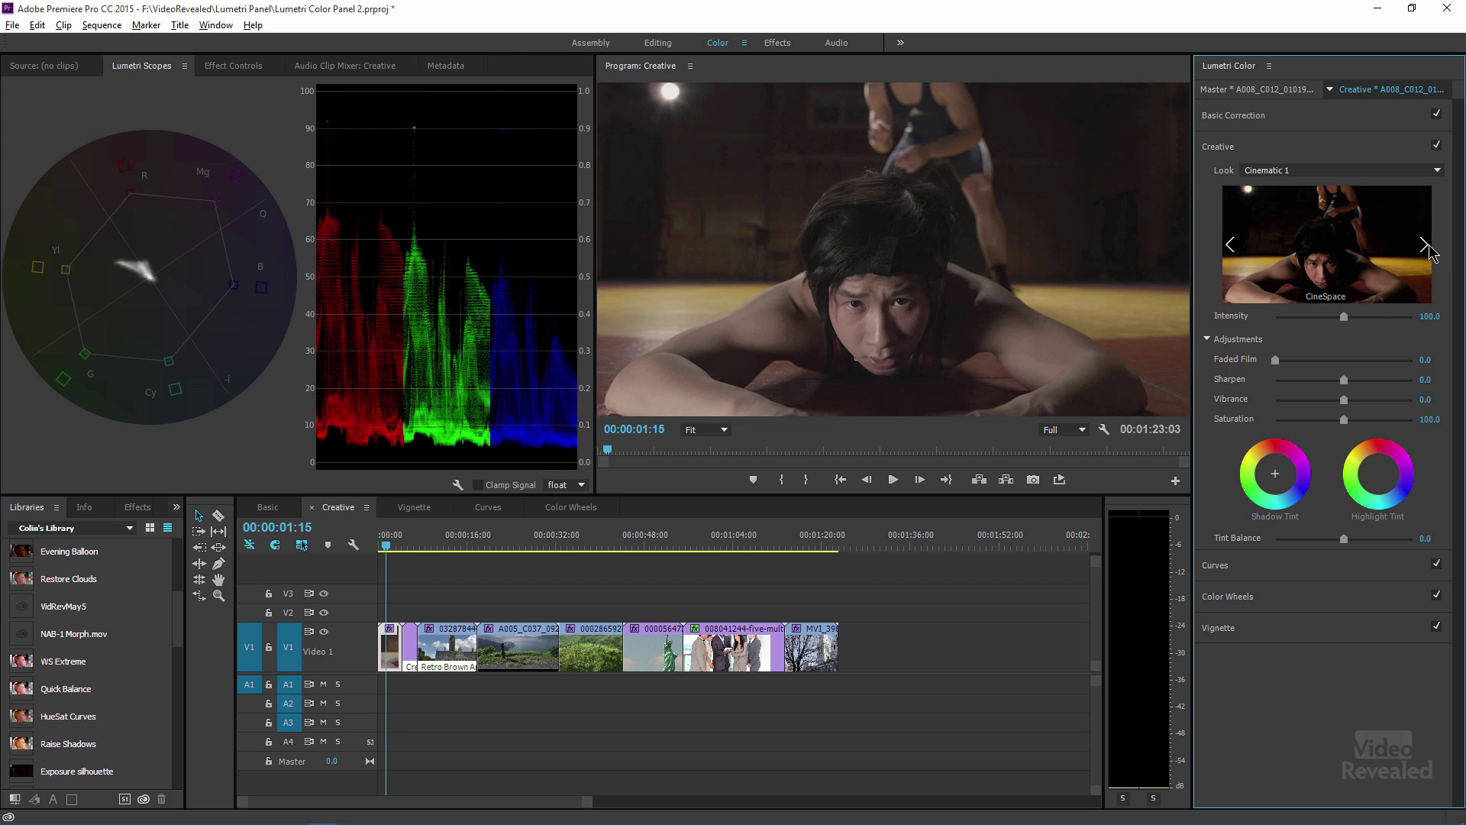
left_click(1374, 254)
left_click(1425, 246)
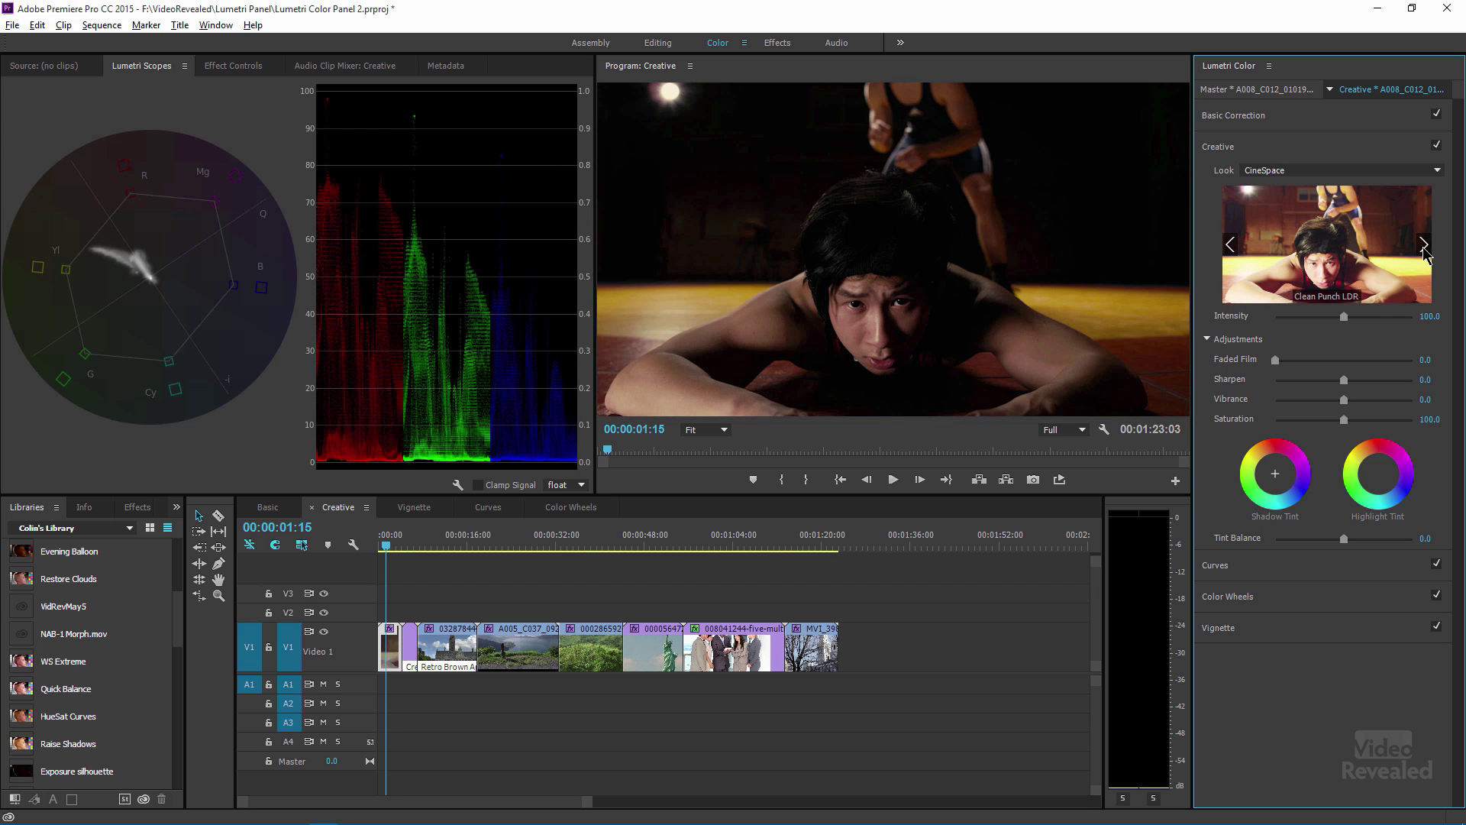
left_click(1417, 252)
left_click(1425, 246)
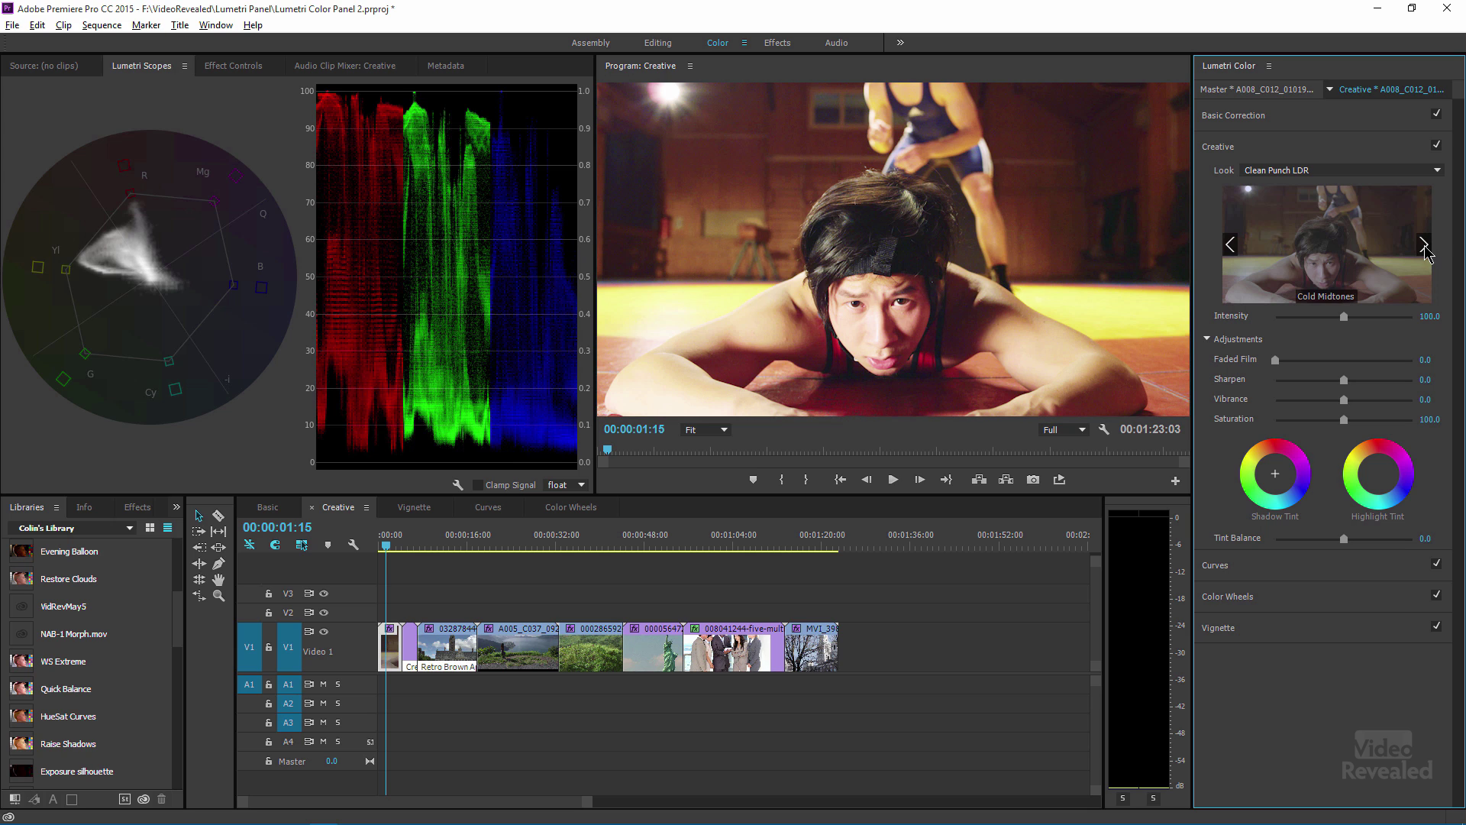
left_click(1354, 255)
Try Gold Heat, then settle on the Gold Rush HDR look and adjust its Intensity.
left_click(1426, 246)
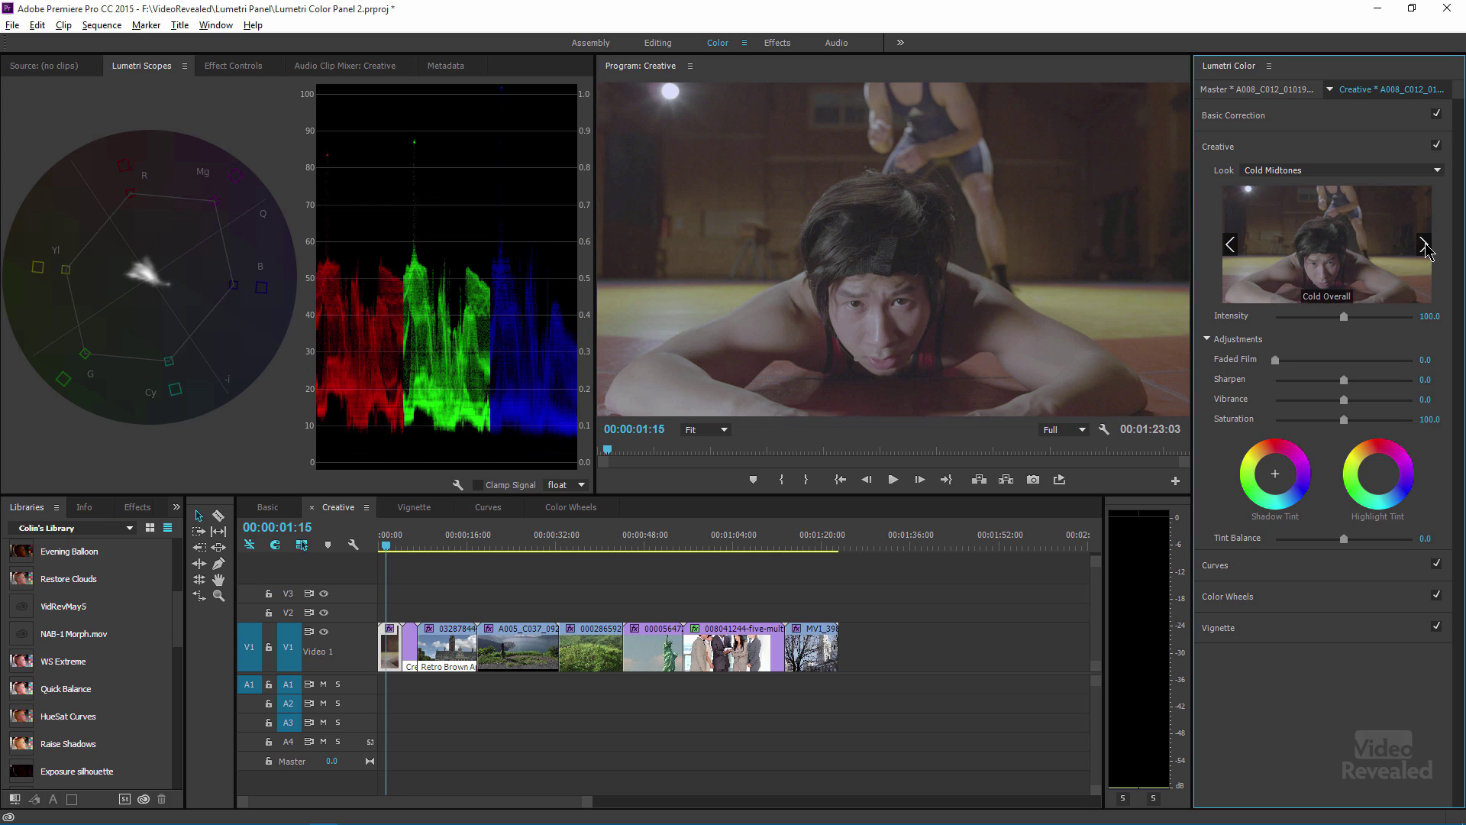
left_click(1426, 246)
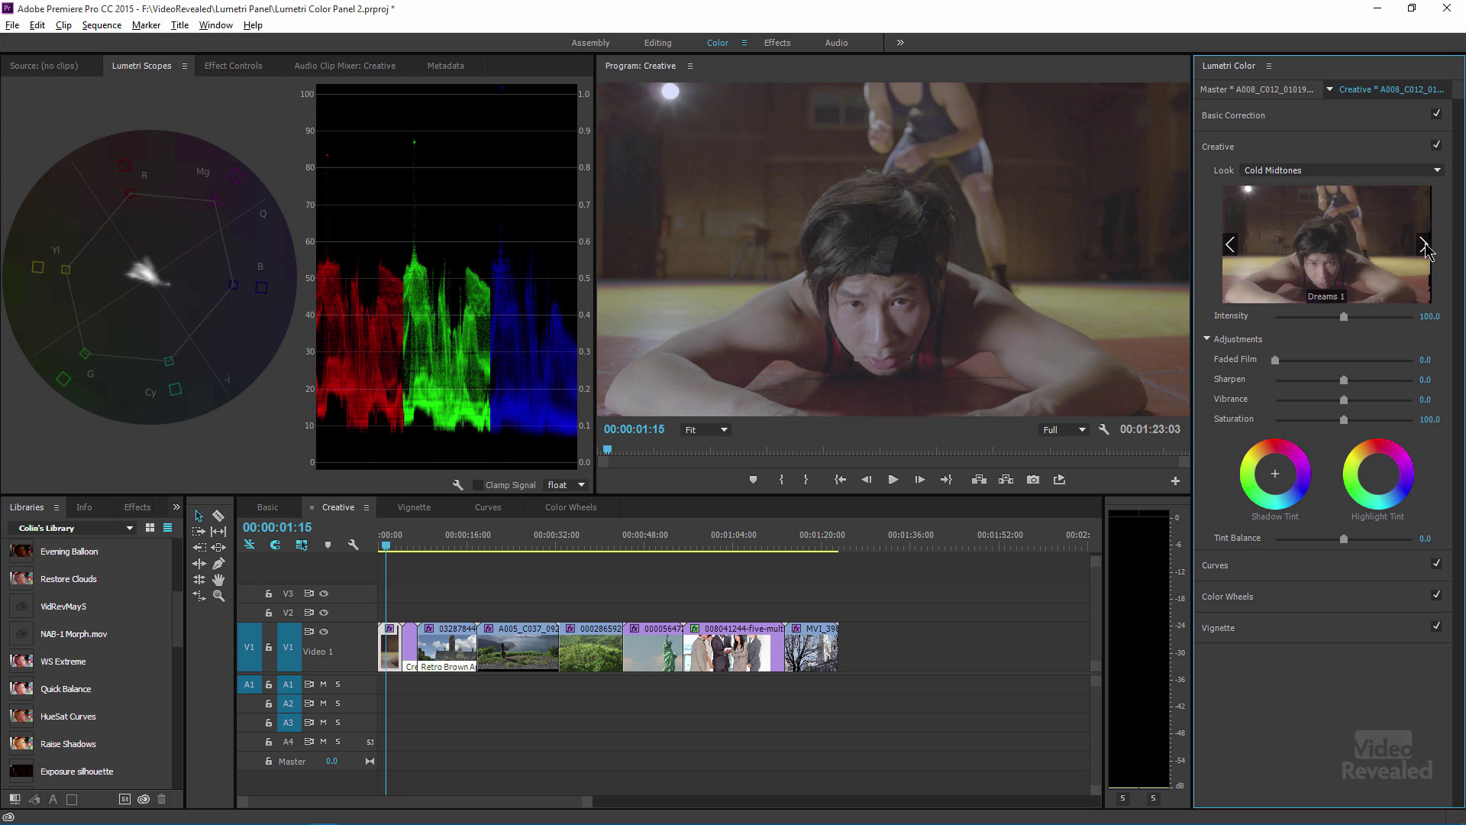
left_click(1425, 246)
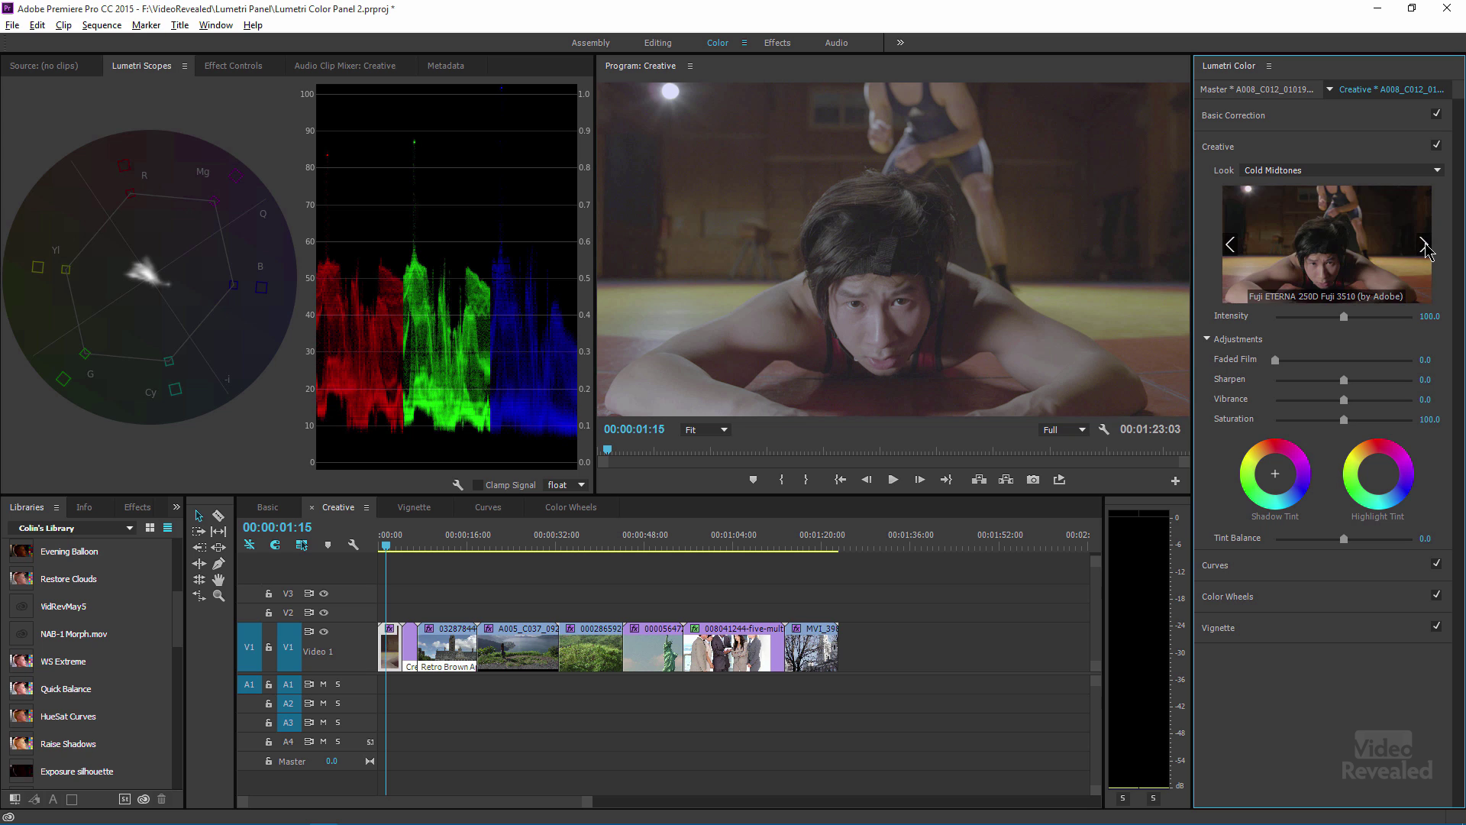
left_click(1425, 246)
left_click(1425, 246)
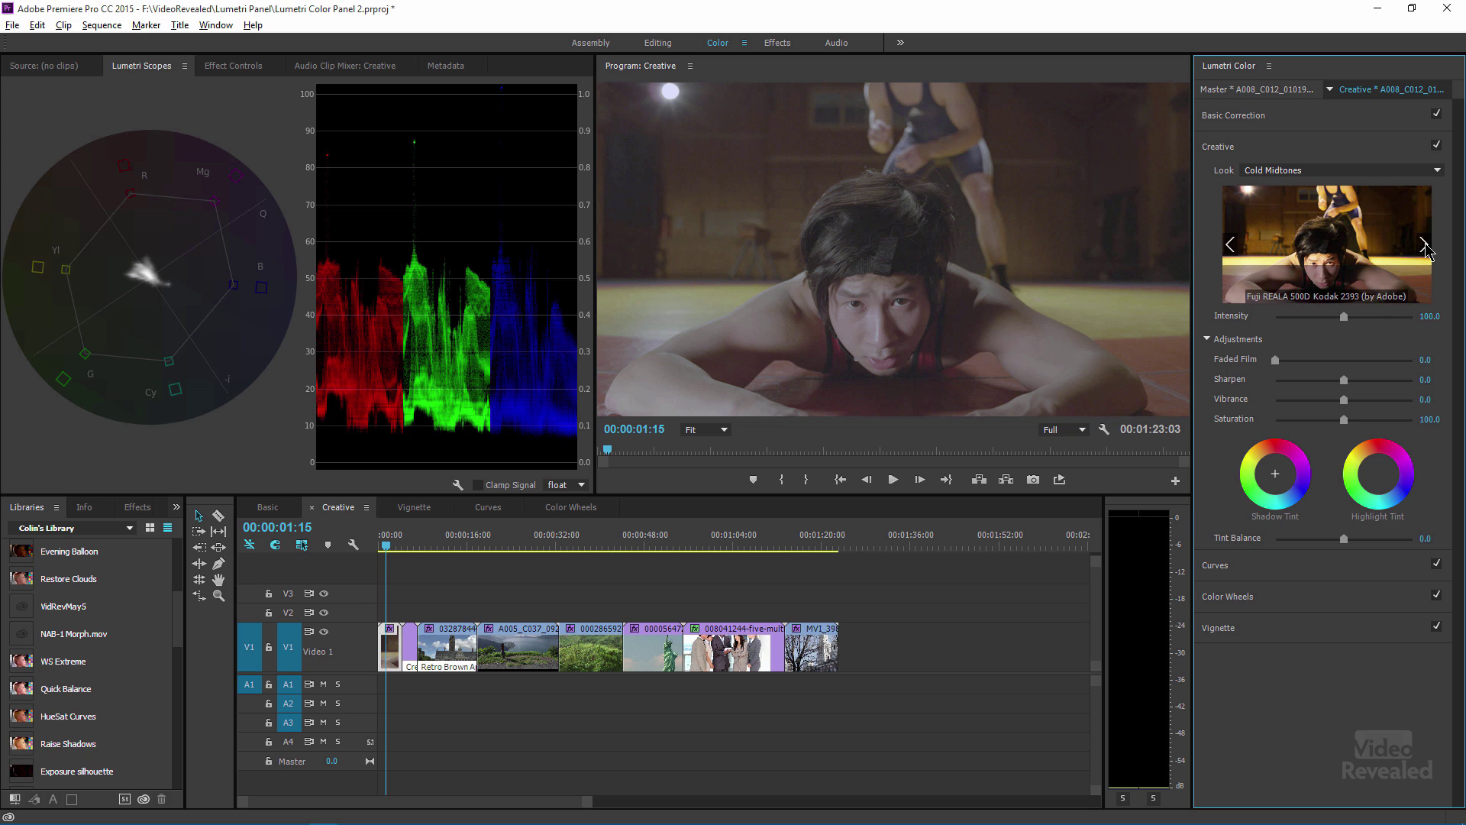
left_click(1341, 250)
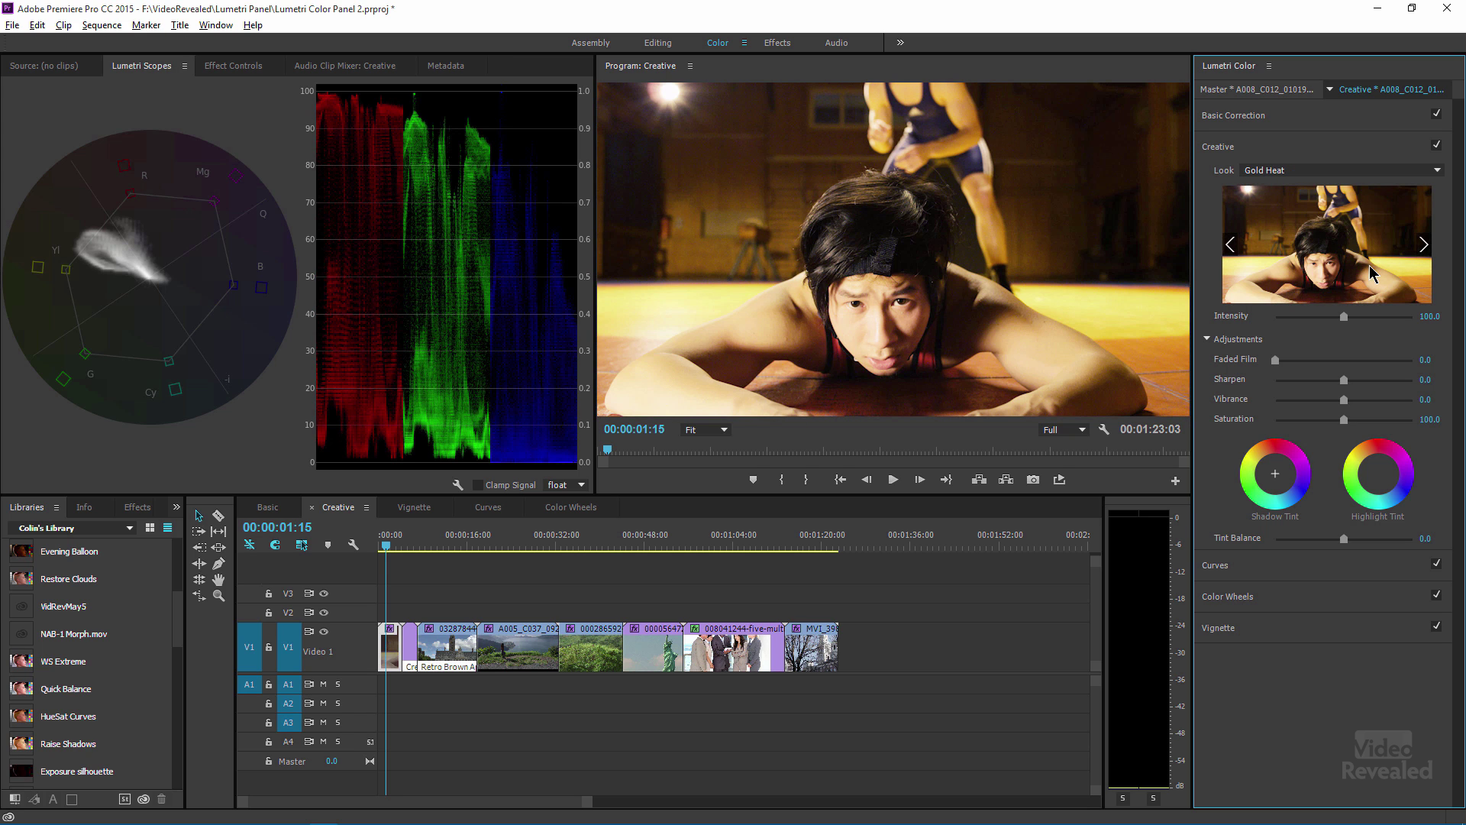
left_click(1425, 245)
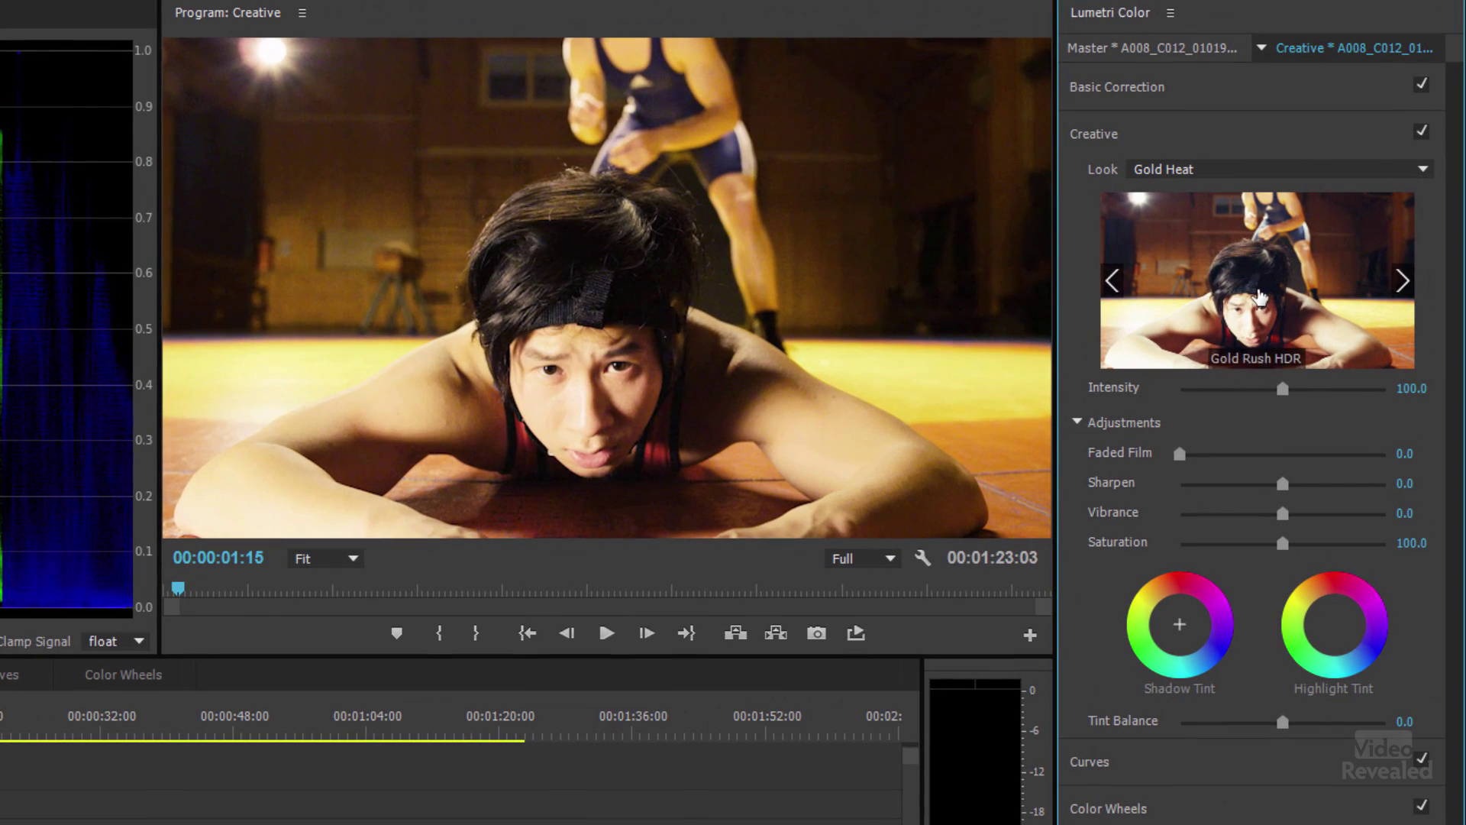
left_click(1293, 340)
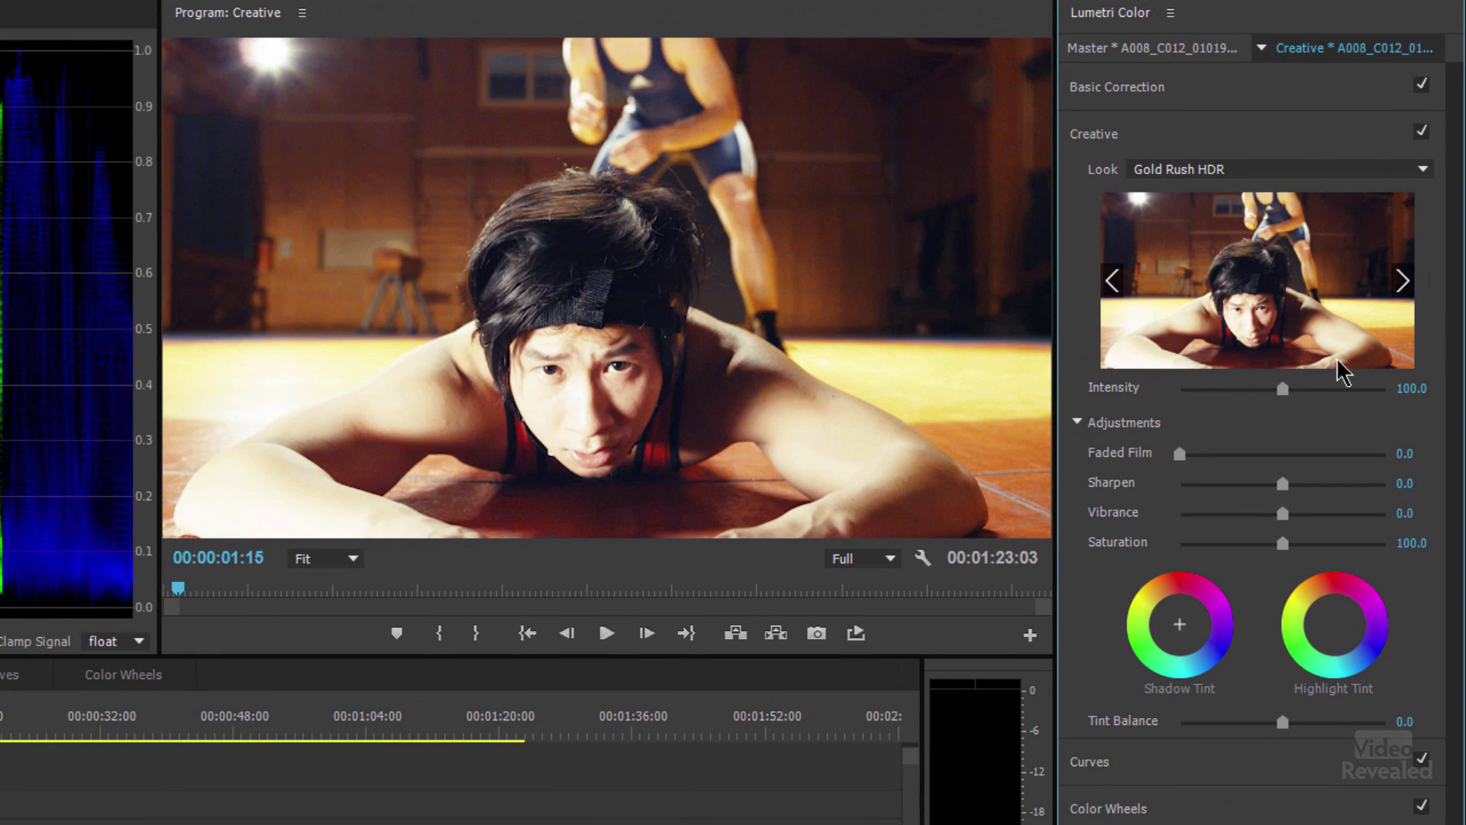
mouse_move(1283, 393)
left_mouse_down()
mouse_move(1201, 391)
mouse_move(1286, 391)
left_mouse_up()
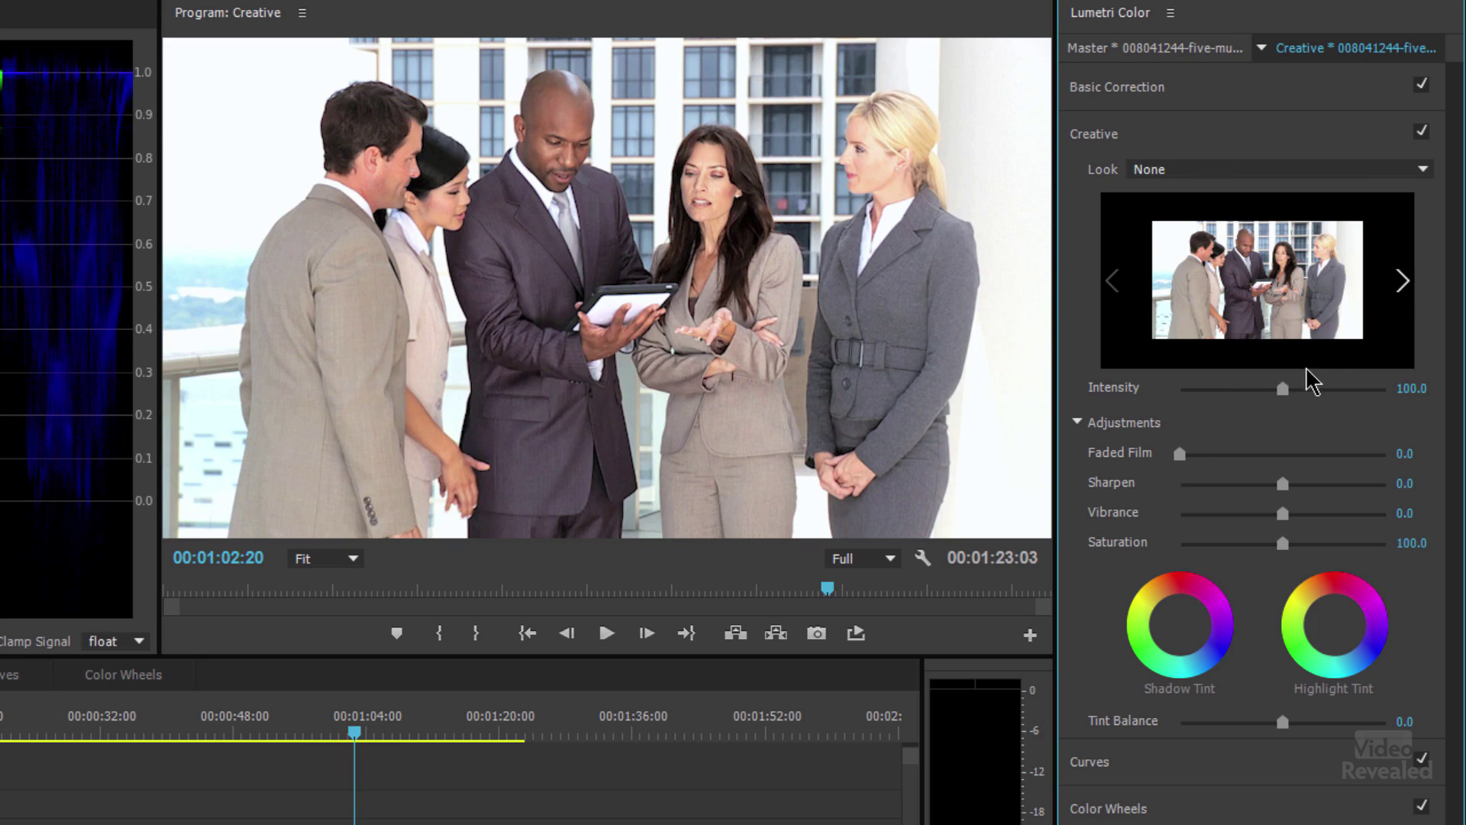
Cycle the look previews to Blue Ice and apply it to the office group clip.
left_click(1403, 281)
left_click(1403, 280)
left_click(1403, 280)
left_click(1404, 276)
left_click(1404, 276)
left_click(1404, 277)
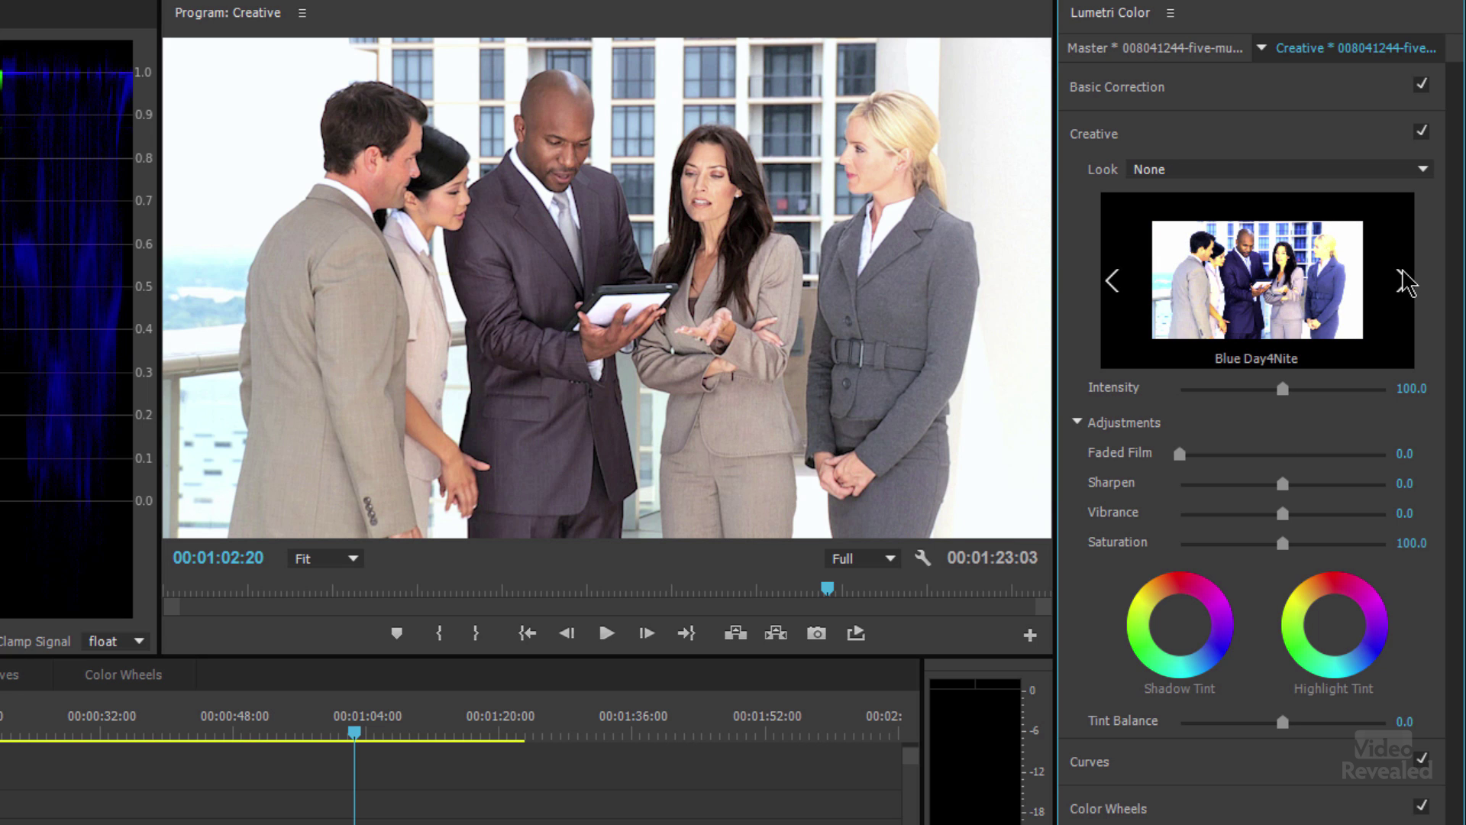
left_click(1404, 280)
left_click(1277, 267)
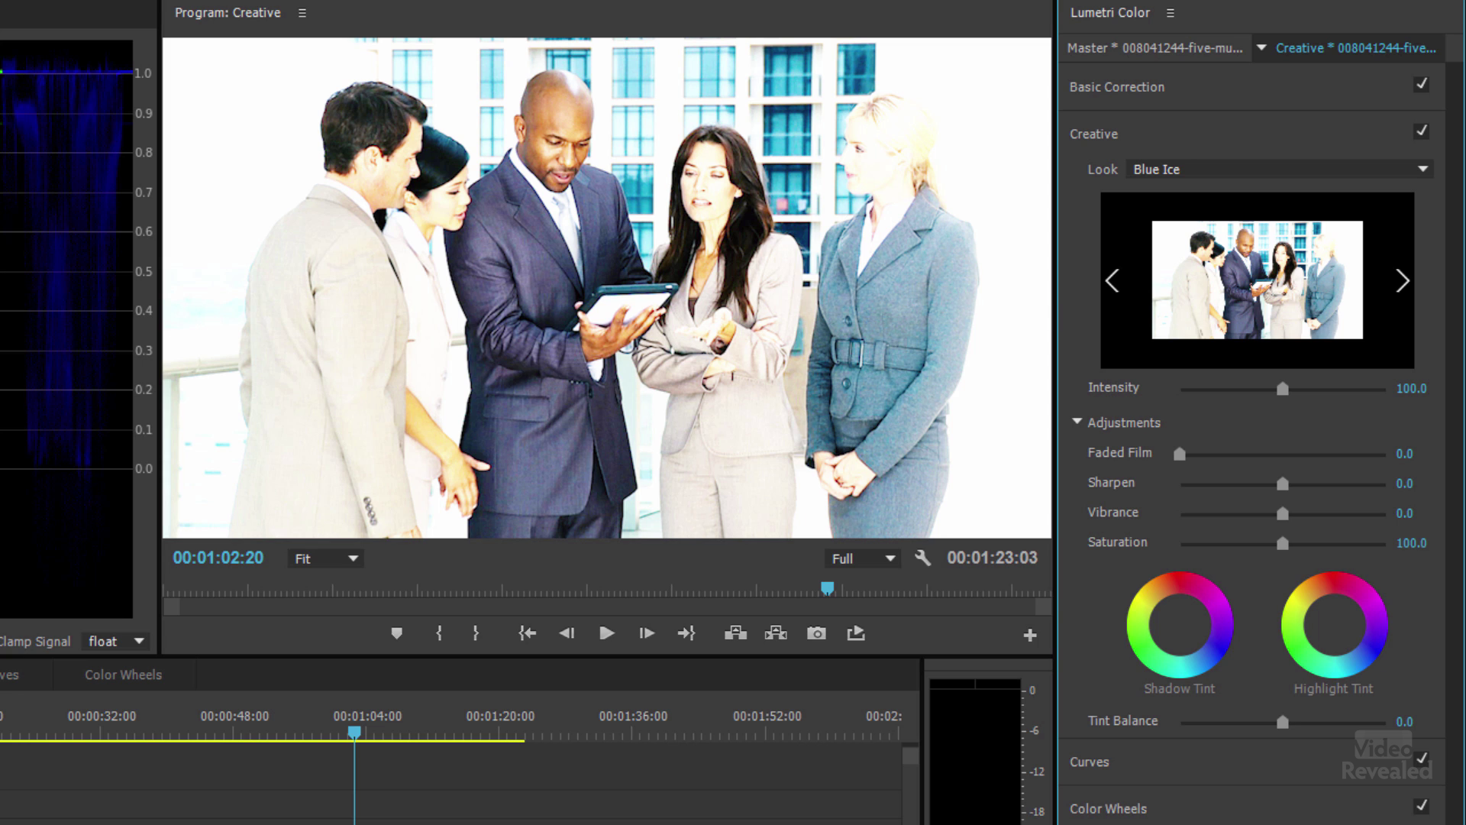
left_click(1185, 87)
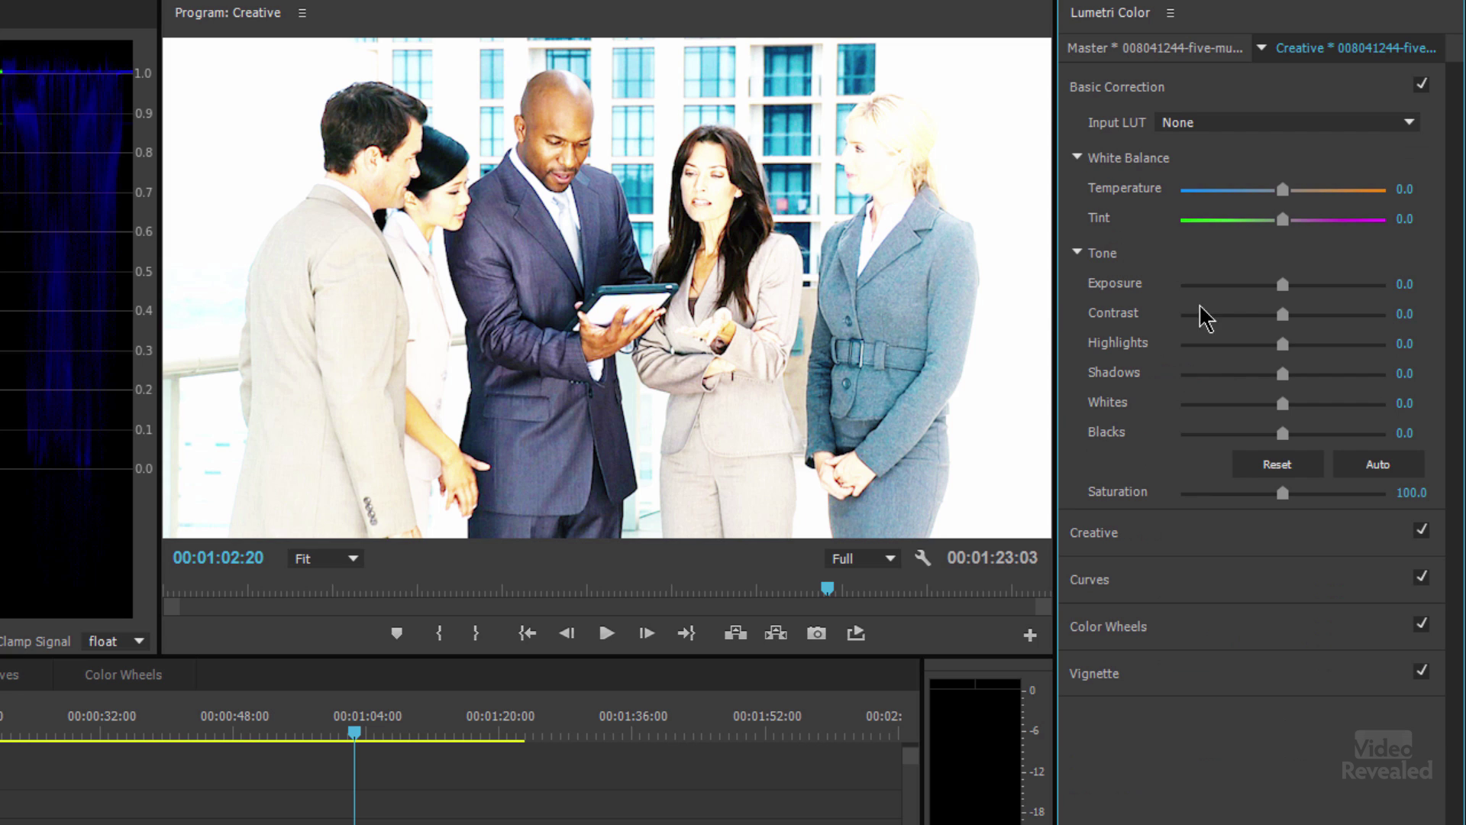
Set the business clip's Highlights and Whites to -100 and Saturation to 65.6.
left_click_drag(1253, 353, 1169, 371)
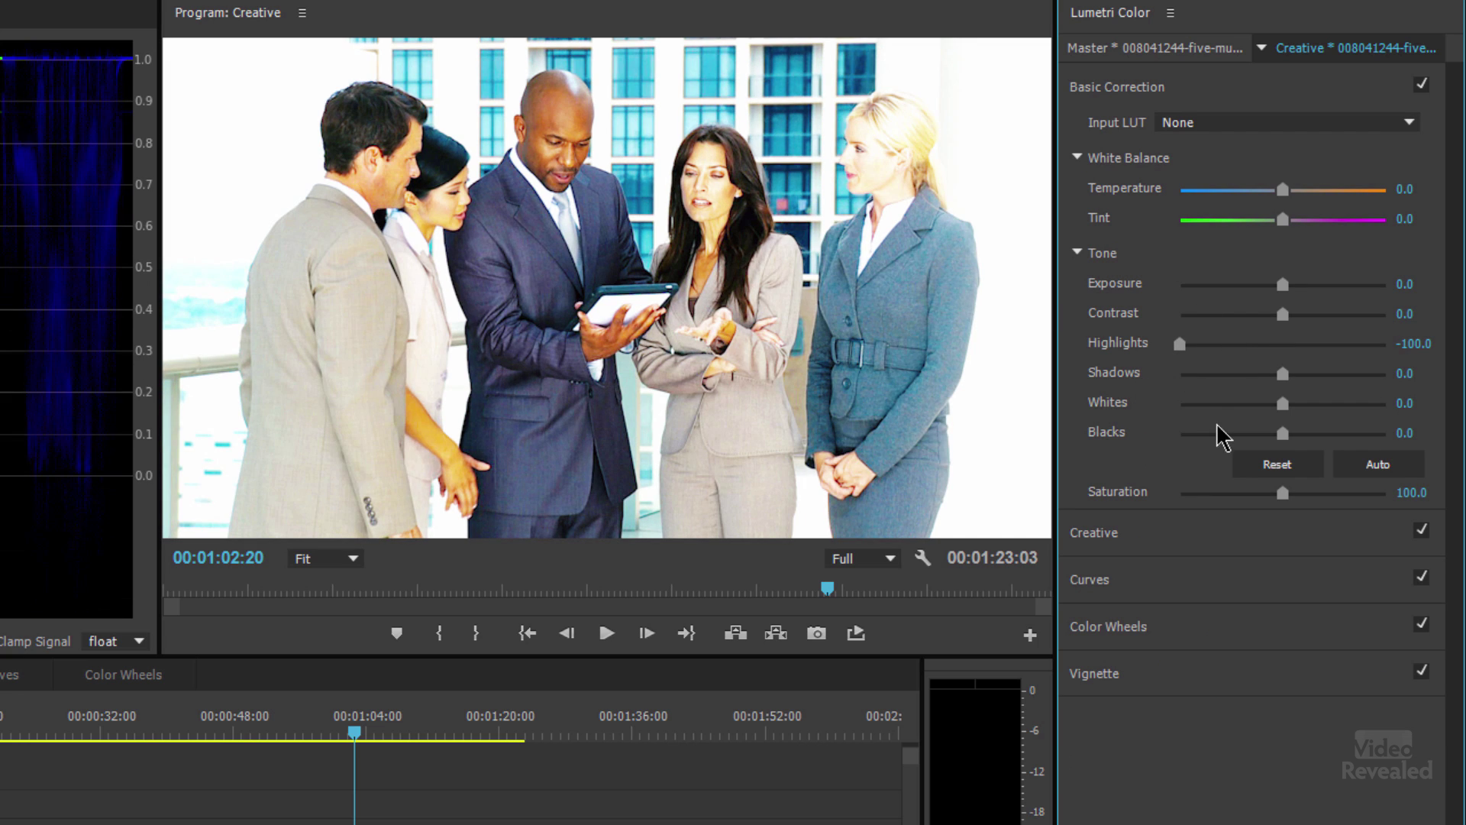
left_click_drag(1241, 405, 1139, 429)
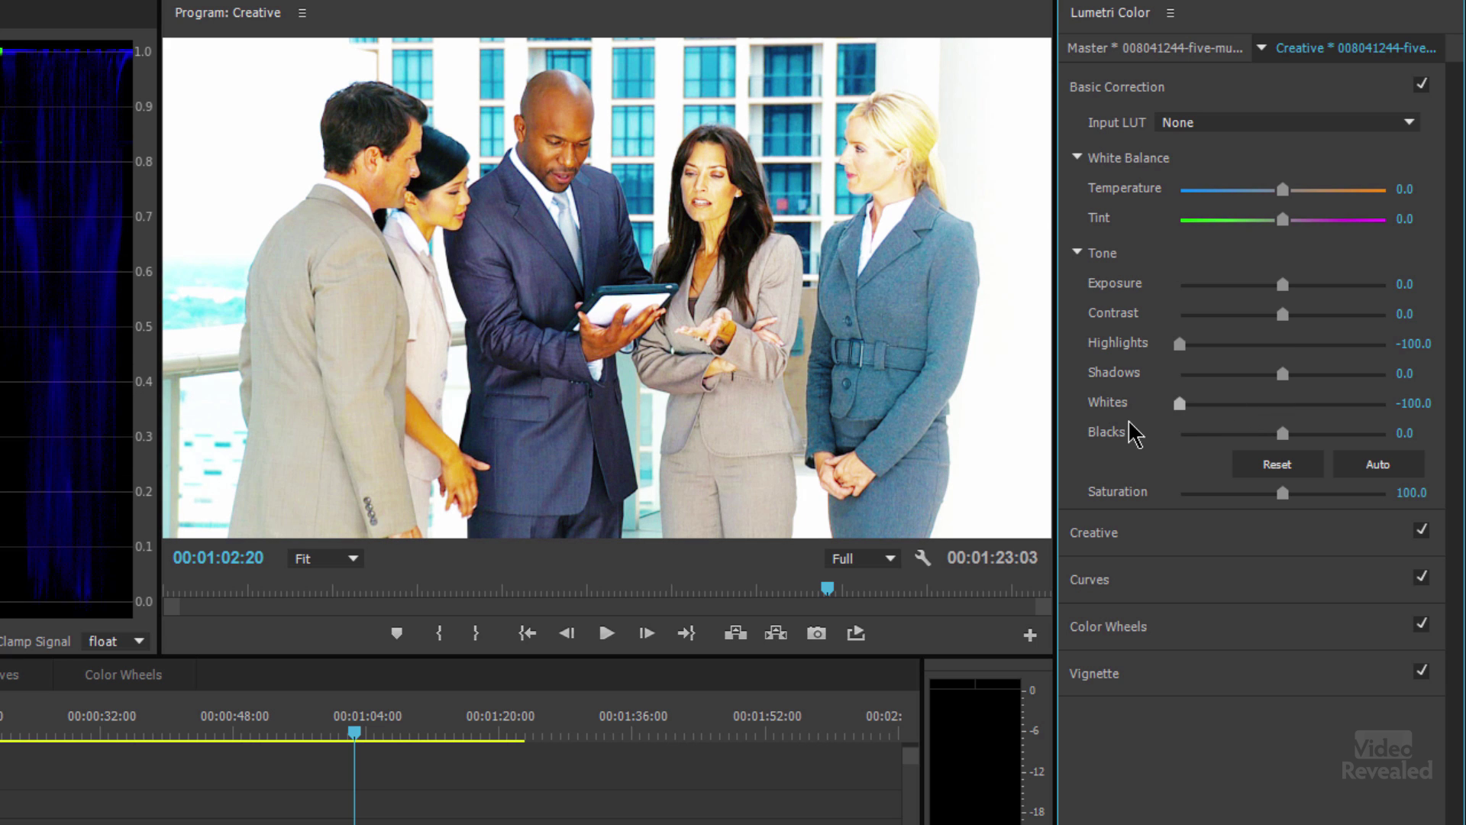
left_click(1136, 533)
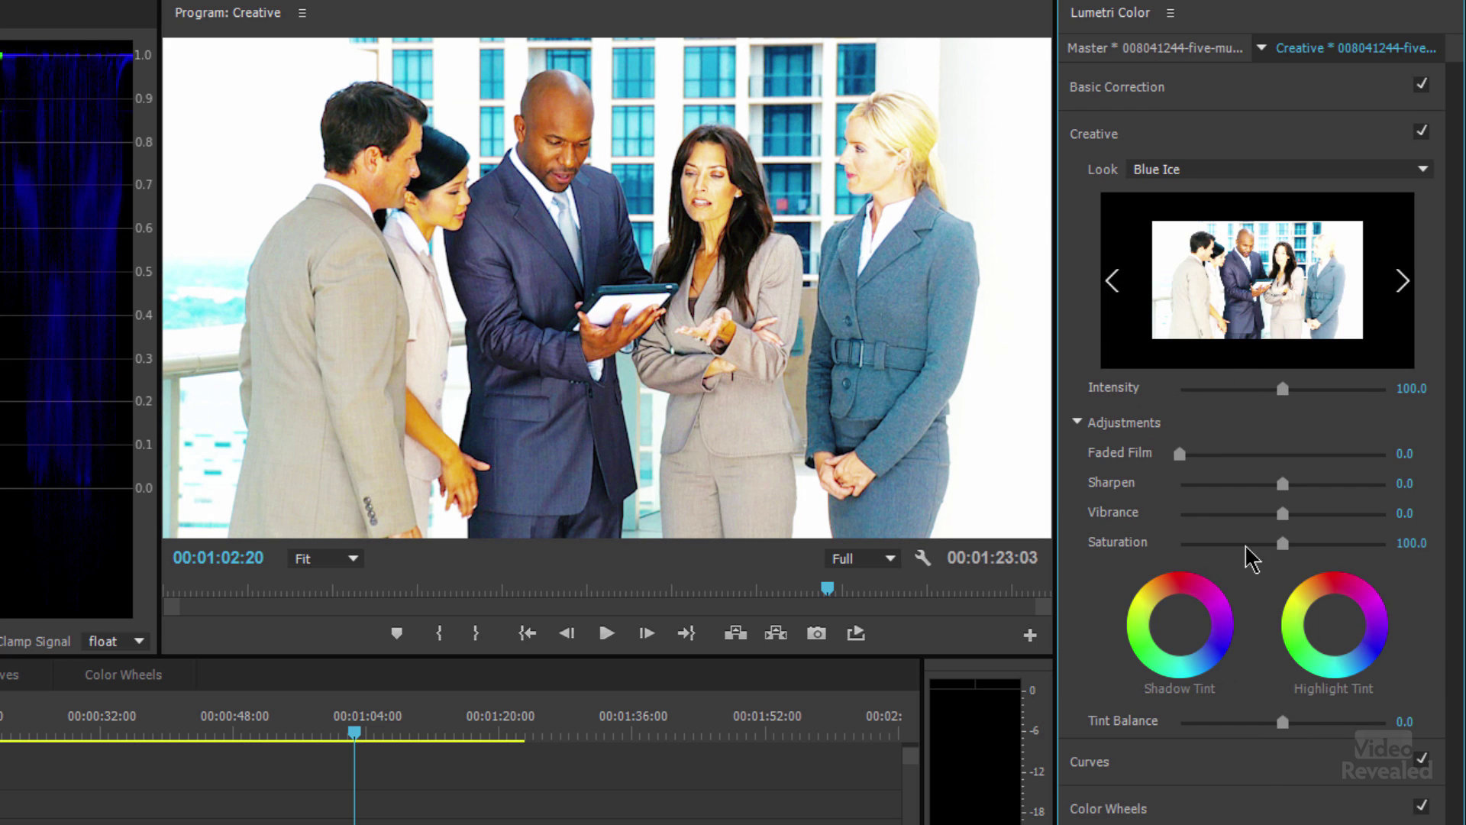
mouse_move(1283, 546)
left_mouse_down()
mouse_move(1238, 547)
mouse_move(1254, 547)
left_mouse_up()
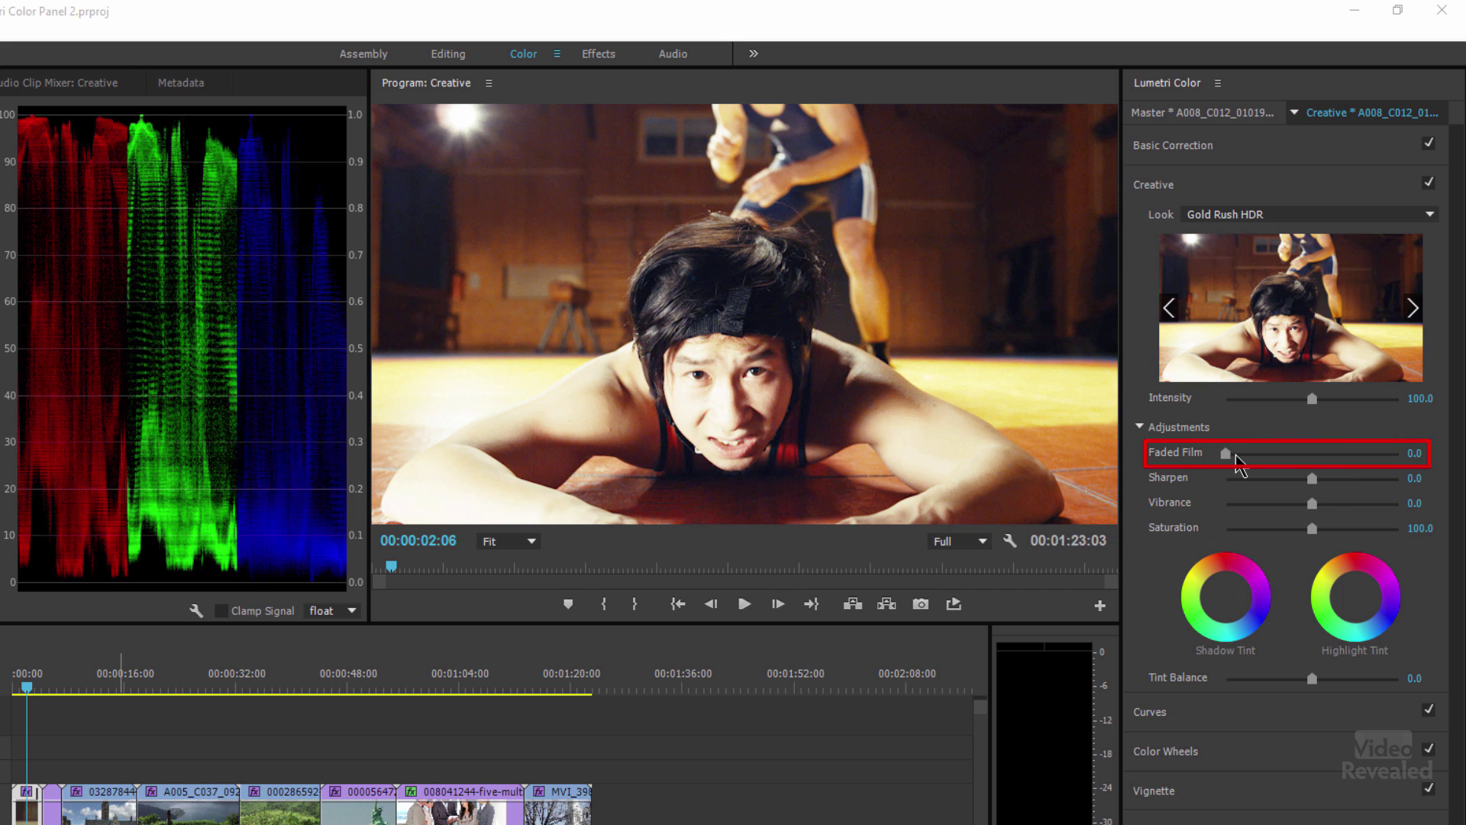
Test Faded Film amounts, then add a faded-film wash to the Retro Brown building clip.
left_click_drag(1228, 456, 1324, 458)
left_click_drag(1291, 459, 1392, 460)
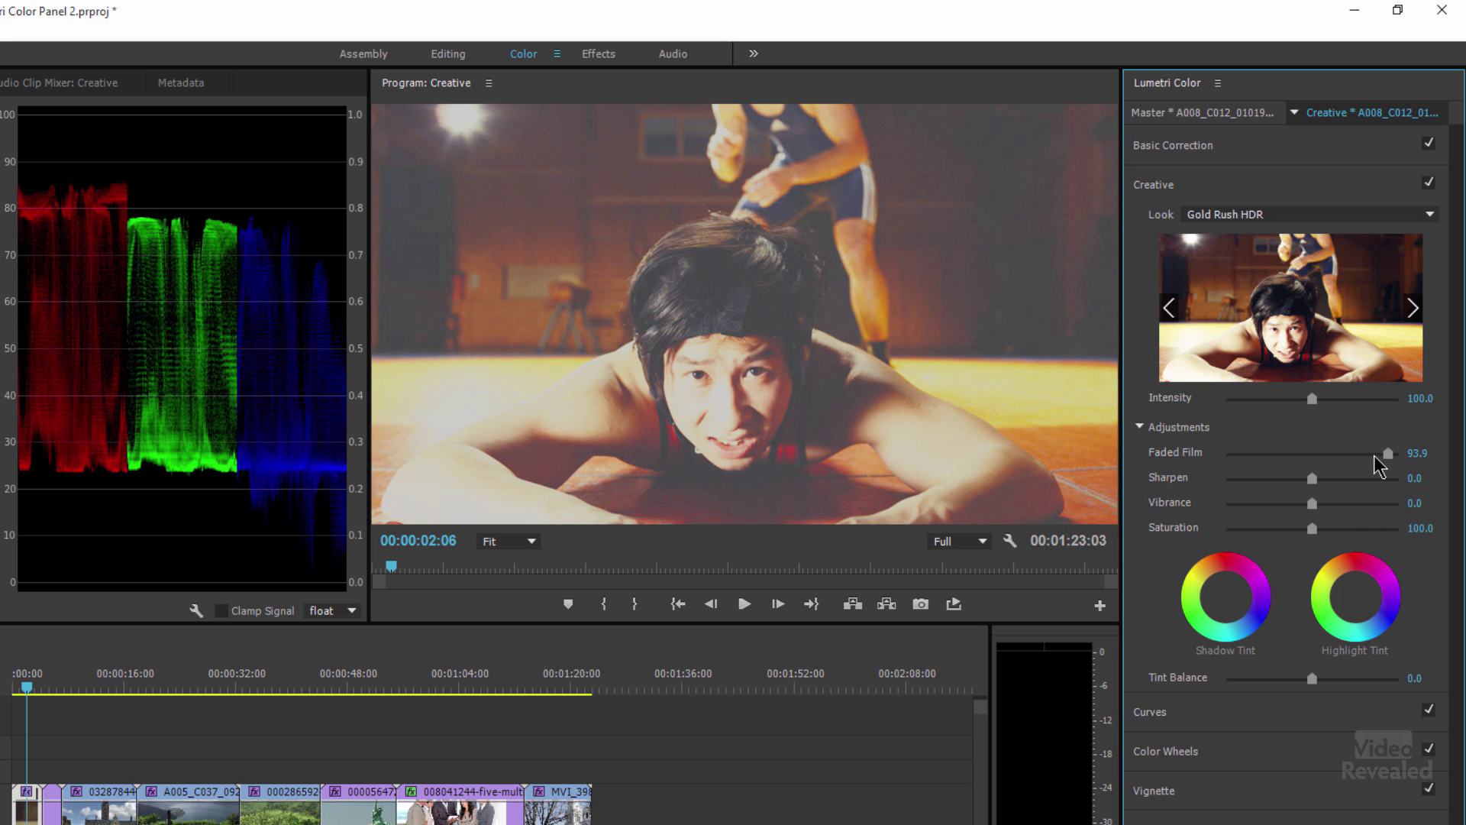
left_click_drag(1387, 455, 1337, 461)
left_click(93, 682)
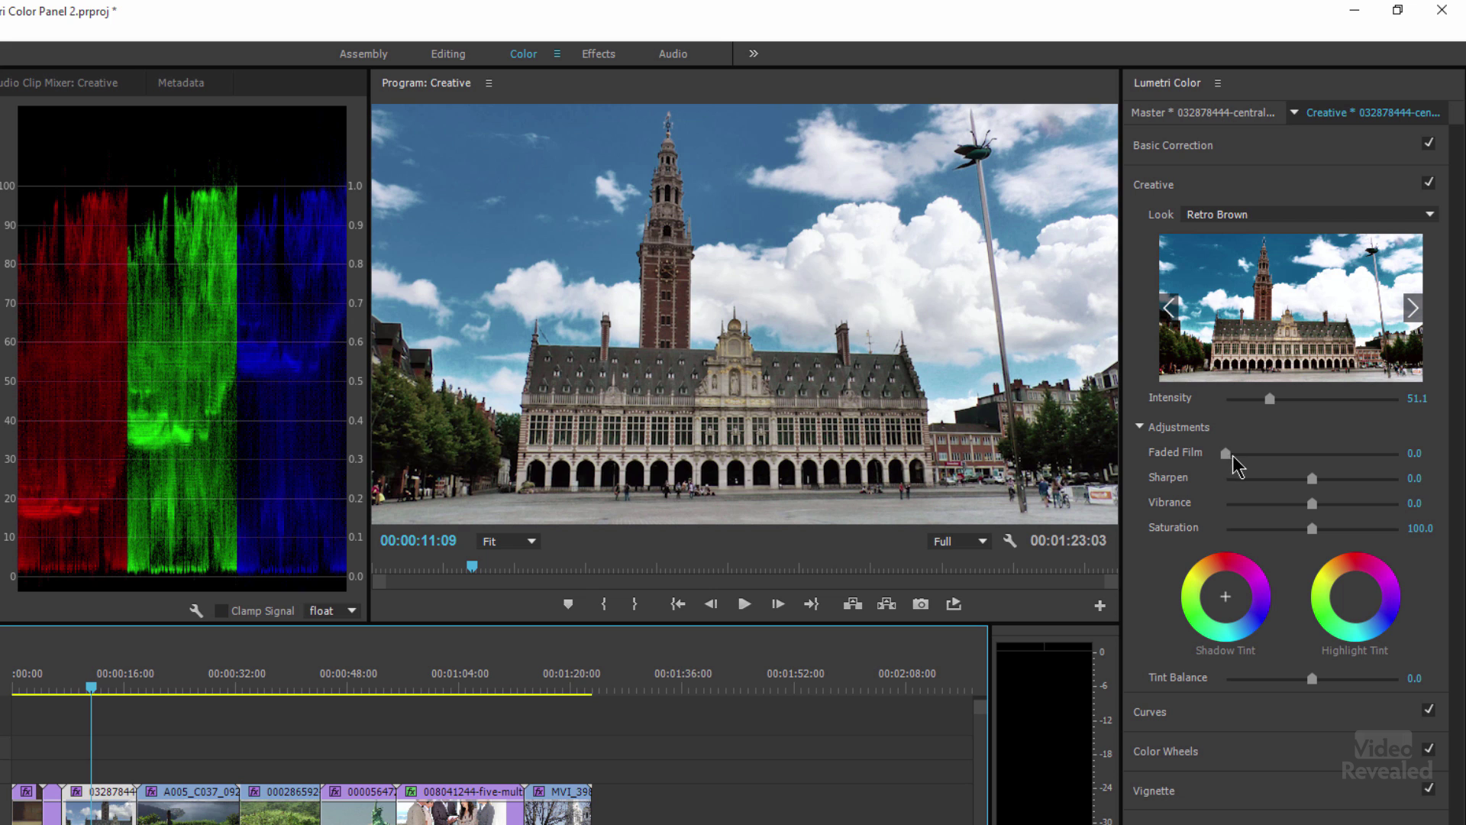
left_click_drag(1228, 453, 1381, 456)
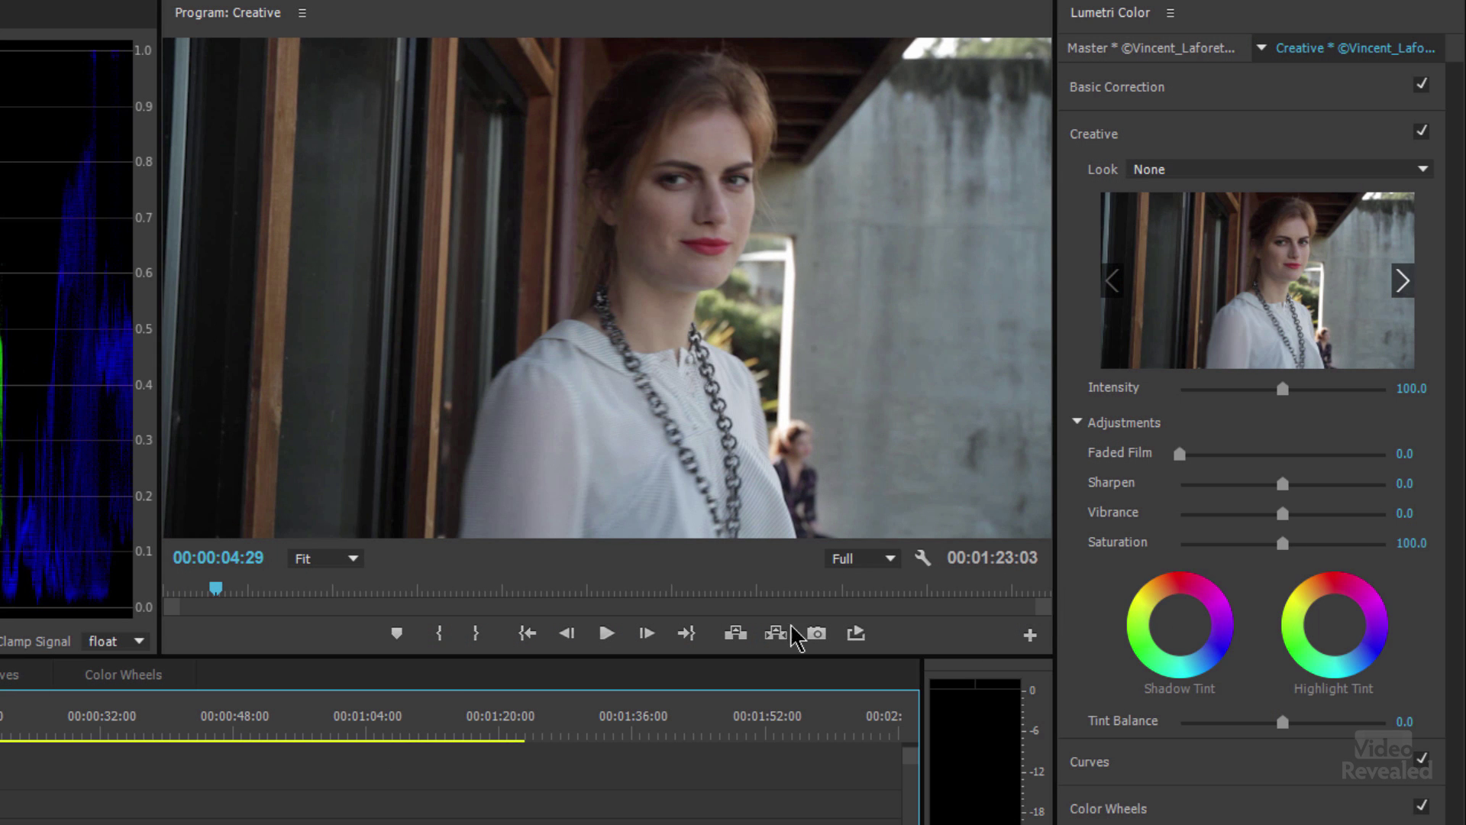
Test boosting the portrait's Saturation and Vibrance, then reset them to 100 and 0.
key("Left")
key("Left")
key("Left")
key("Left")
key("Left")
key("Left")
key("Left")
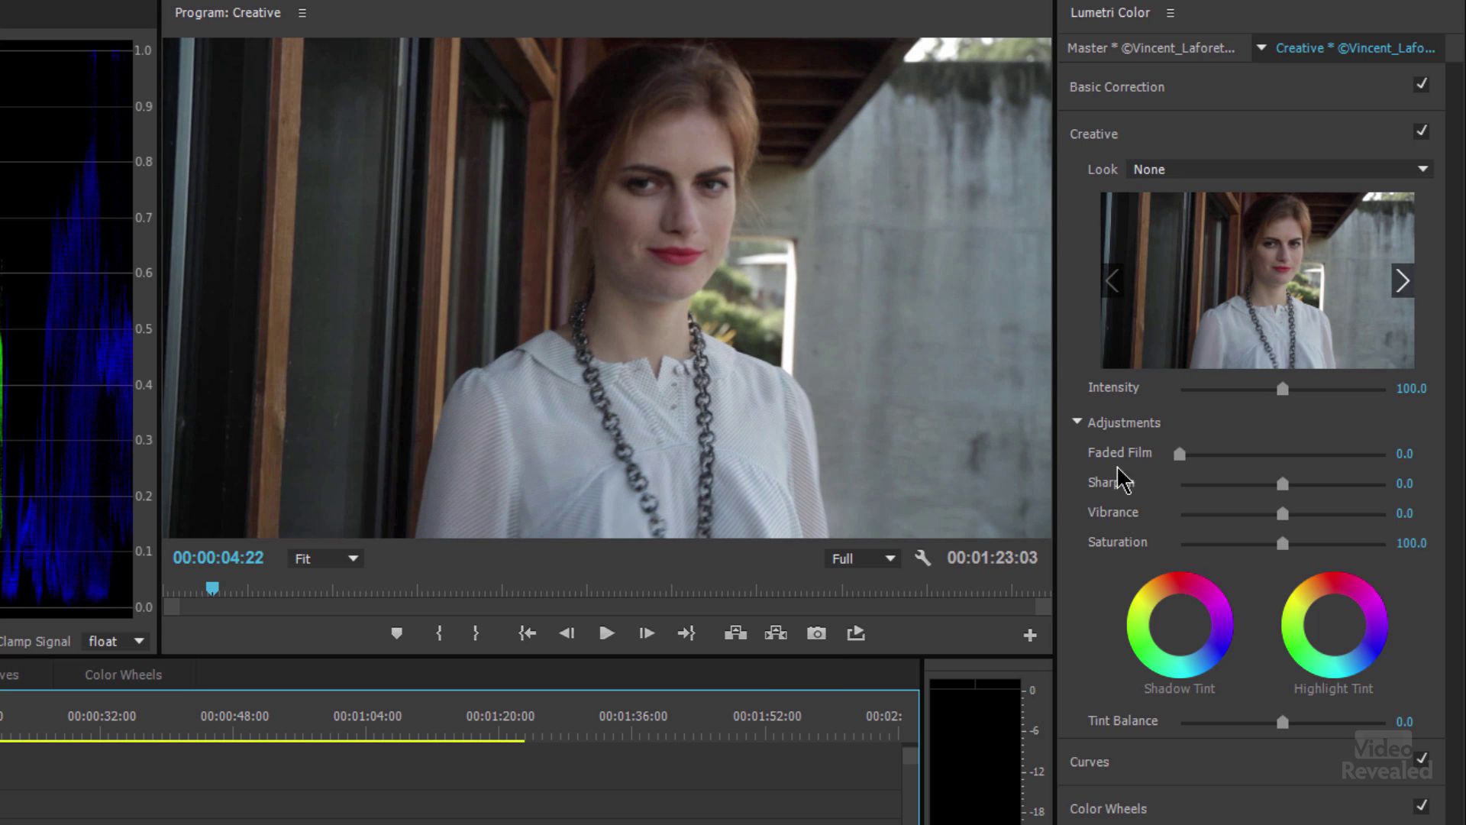
left_click(1286, 544)
left_click_drag(1288, 545, 1331, 556)
double_click(1334, 550)
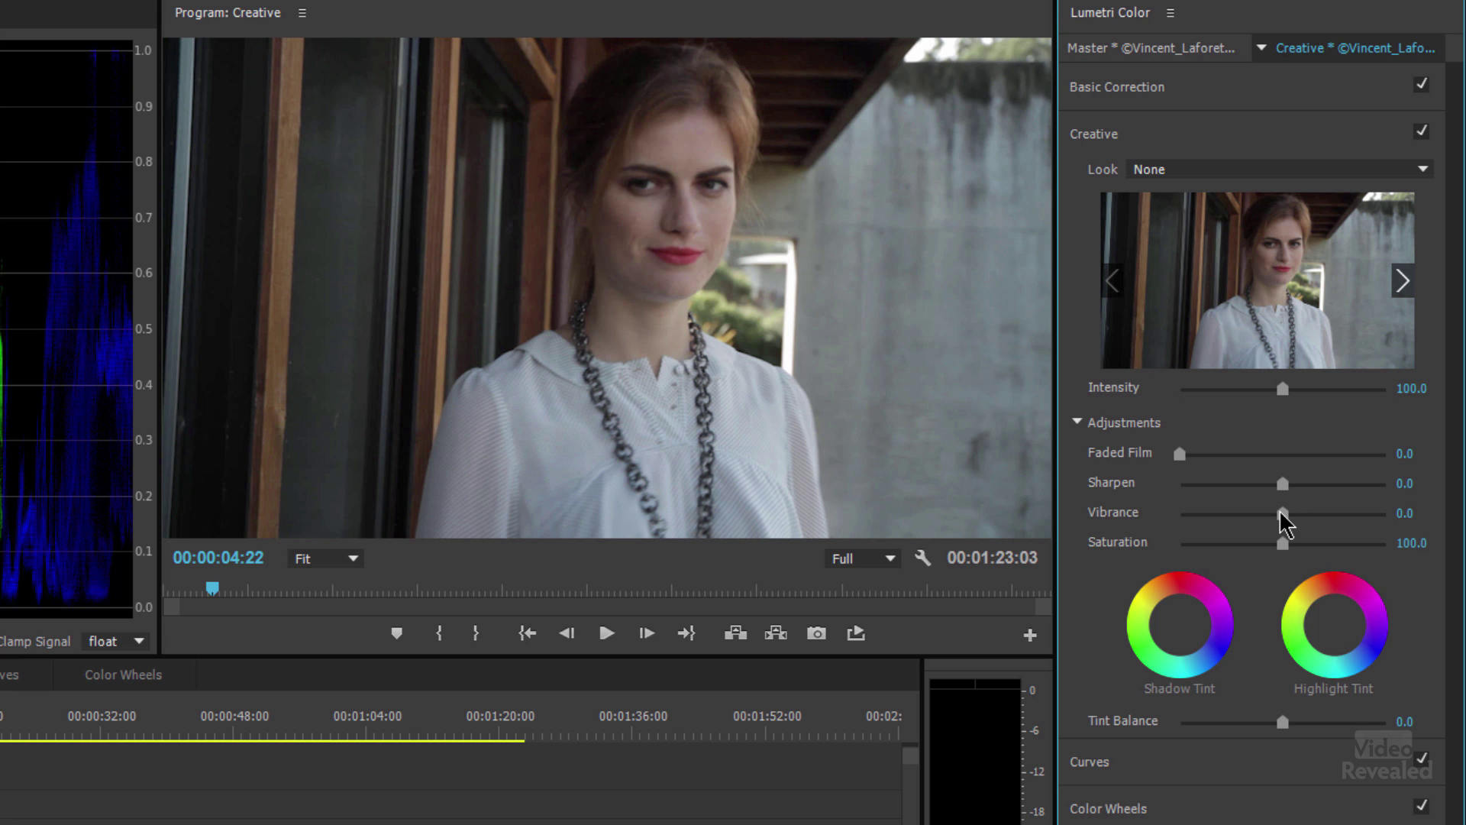
left_click_drag(1281, 513, 1312, 532)
double_click(1310, 523)
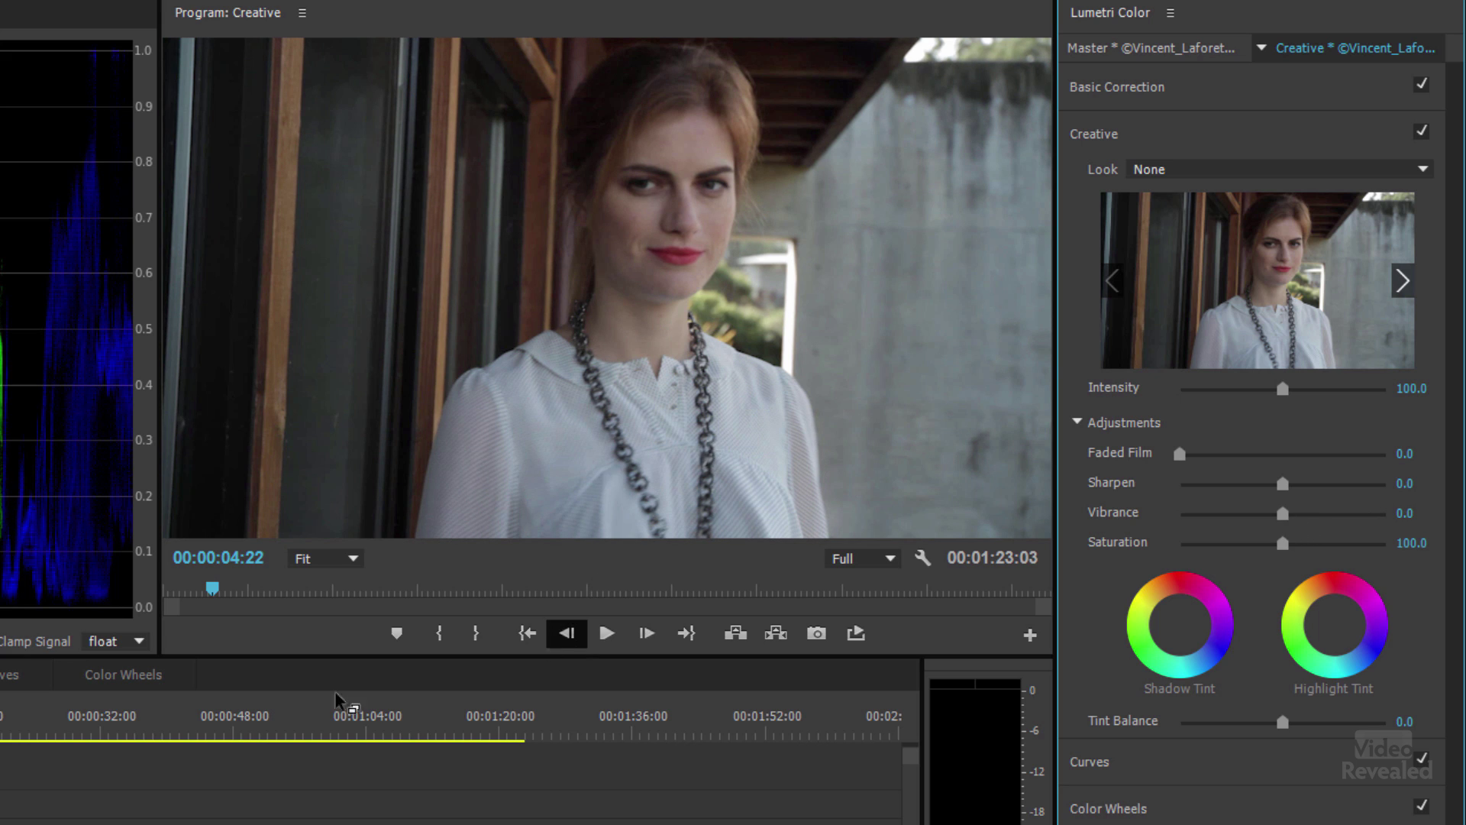
left_click(2, 716)
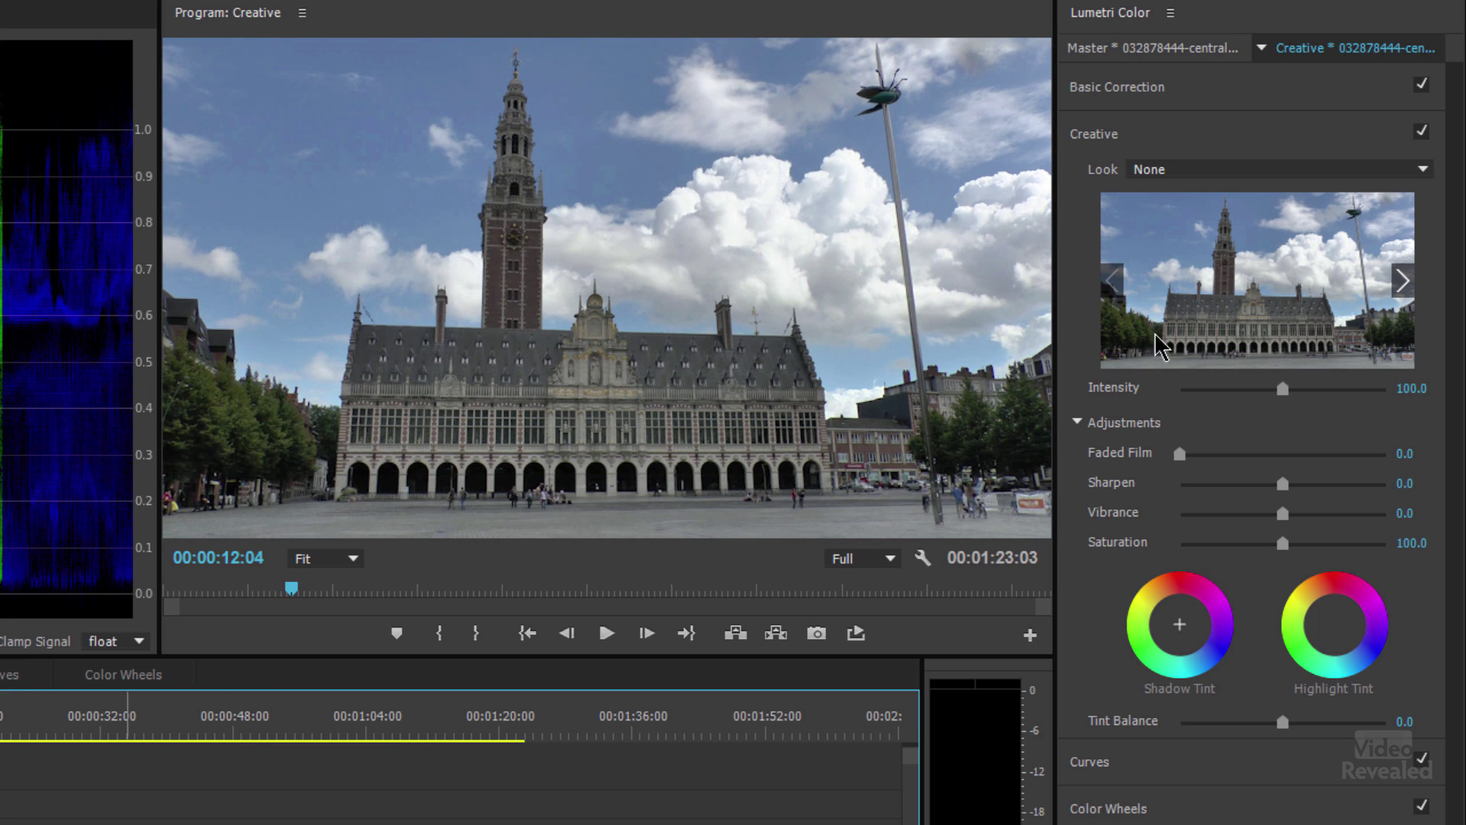
Apply the Retro Brown look to the town-square building clip at about half Intensity.
left_click(1322, 172)
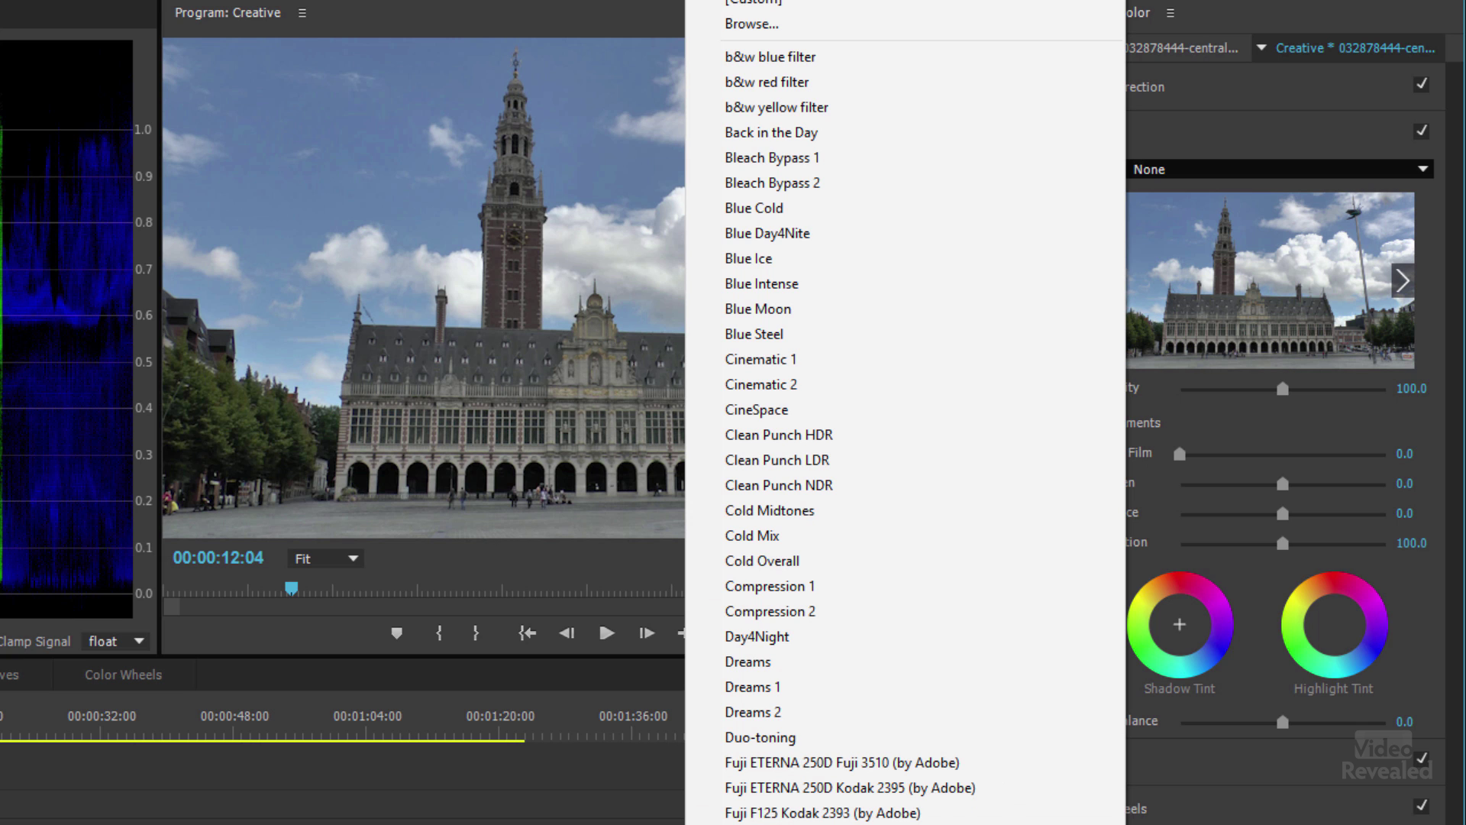
scroll(905, 412, "down", 9)
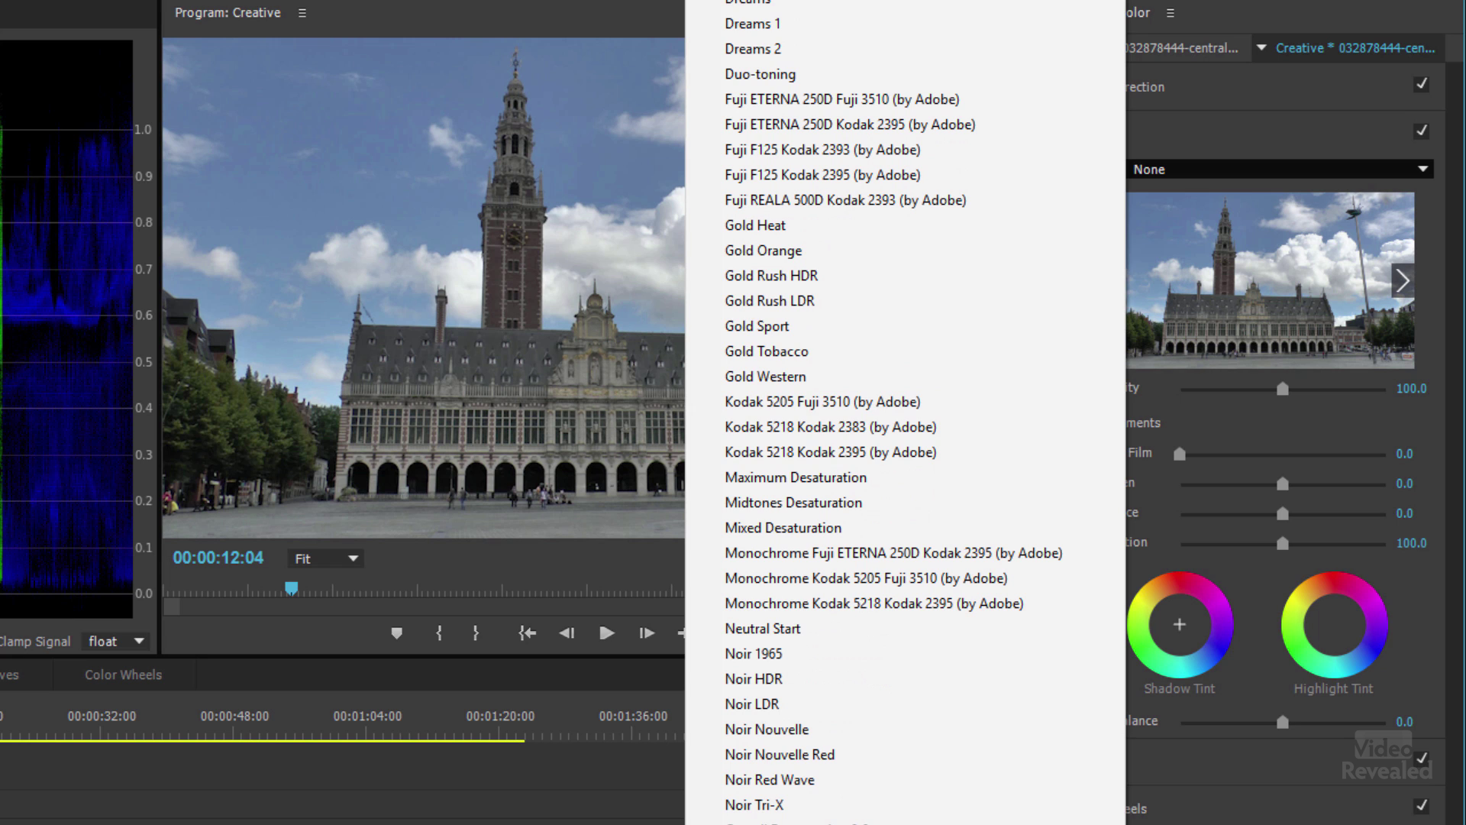
key("Return")
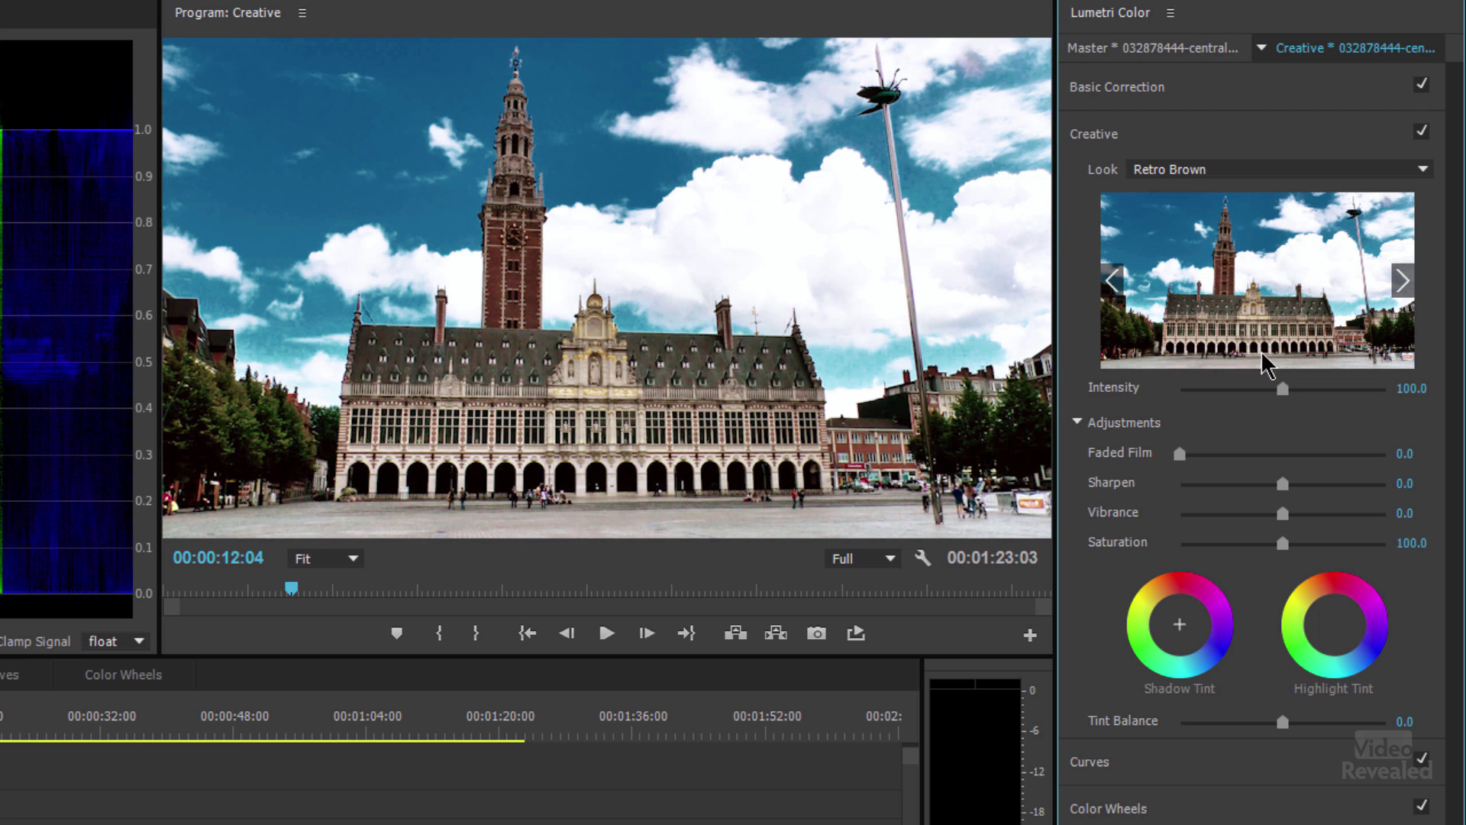
left_click_drag(1284, 388, 1238, 389)
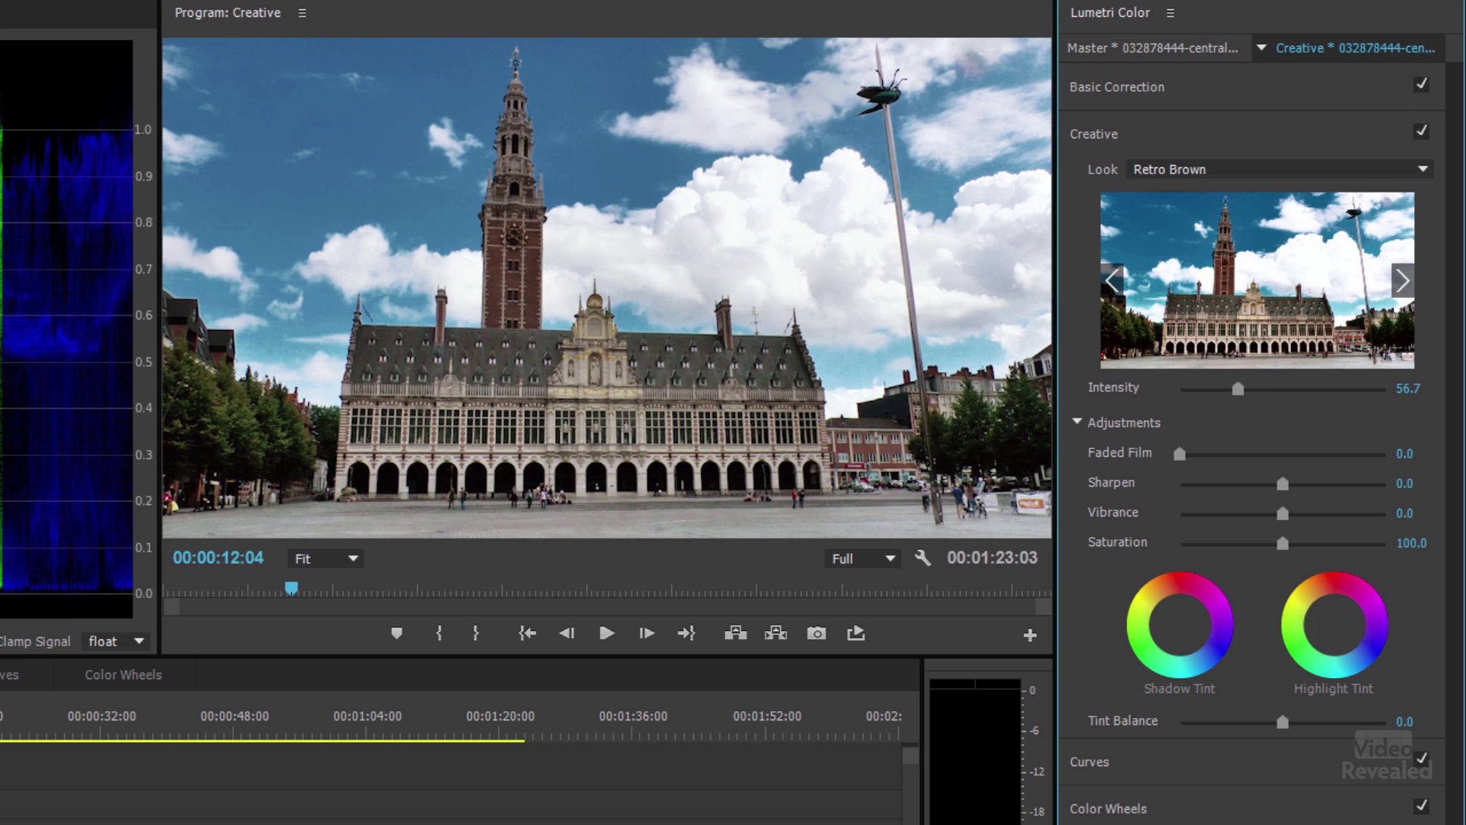
left_click_drag(1238, 390, 1234, 391)
left_click_drag(1, 749, 47, 744)
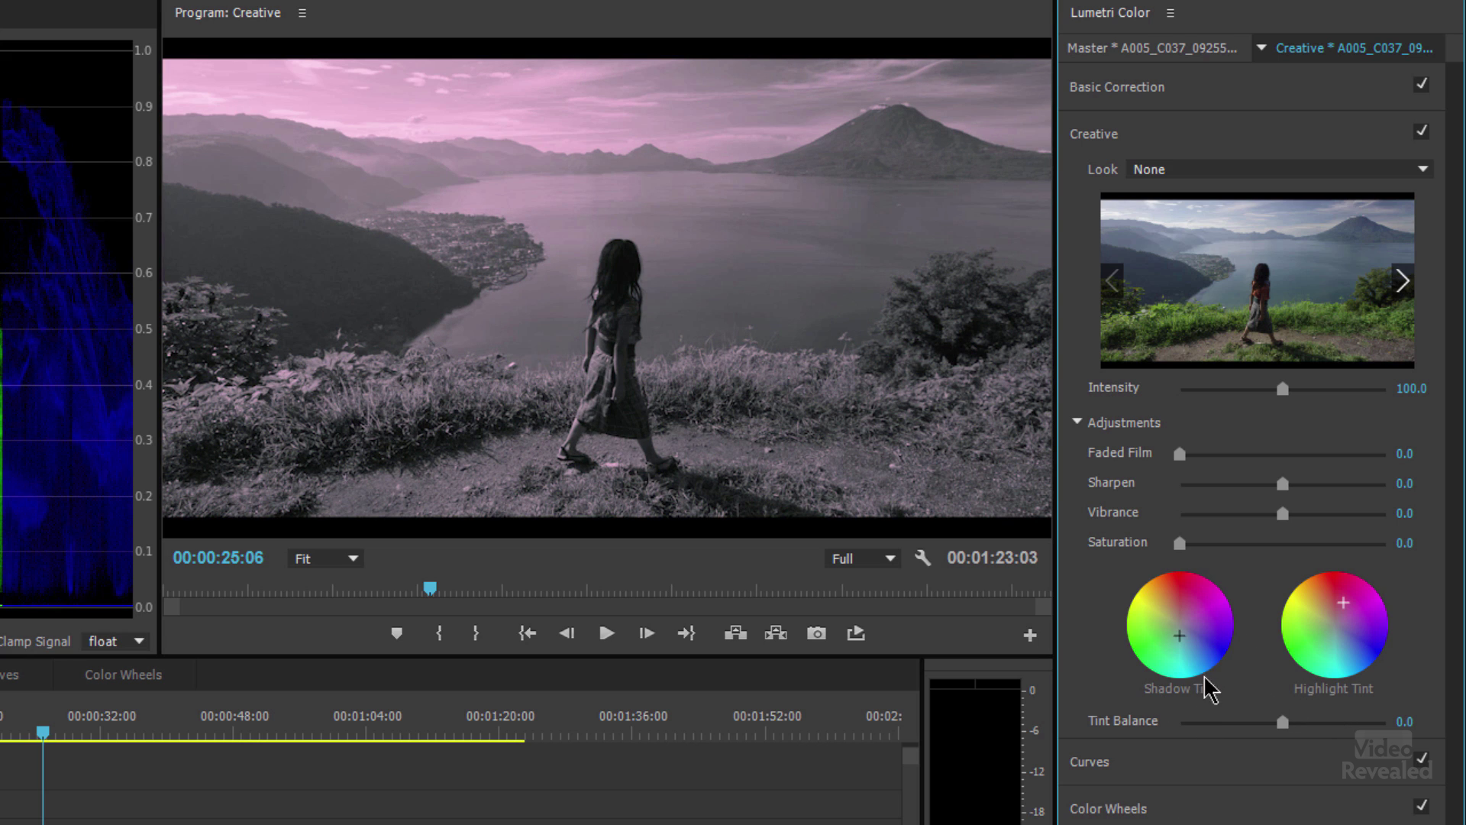
Set lakeside clip Saturation to 0, tint shadows and highlights purple, Tint Balance -18.9.
mouse_move(1201, 558)
left_mouse_down()
mouse_move(1277, 550)
mouse_move(1174, 565)
left_mouse_up()
double_click(1325, 626)
double_click(1181, 545)
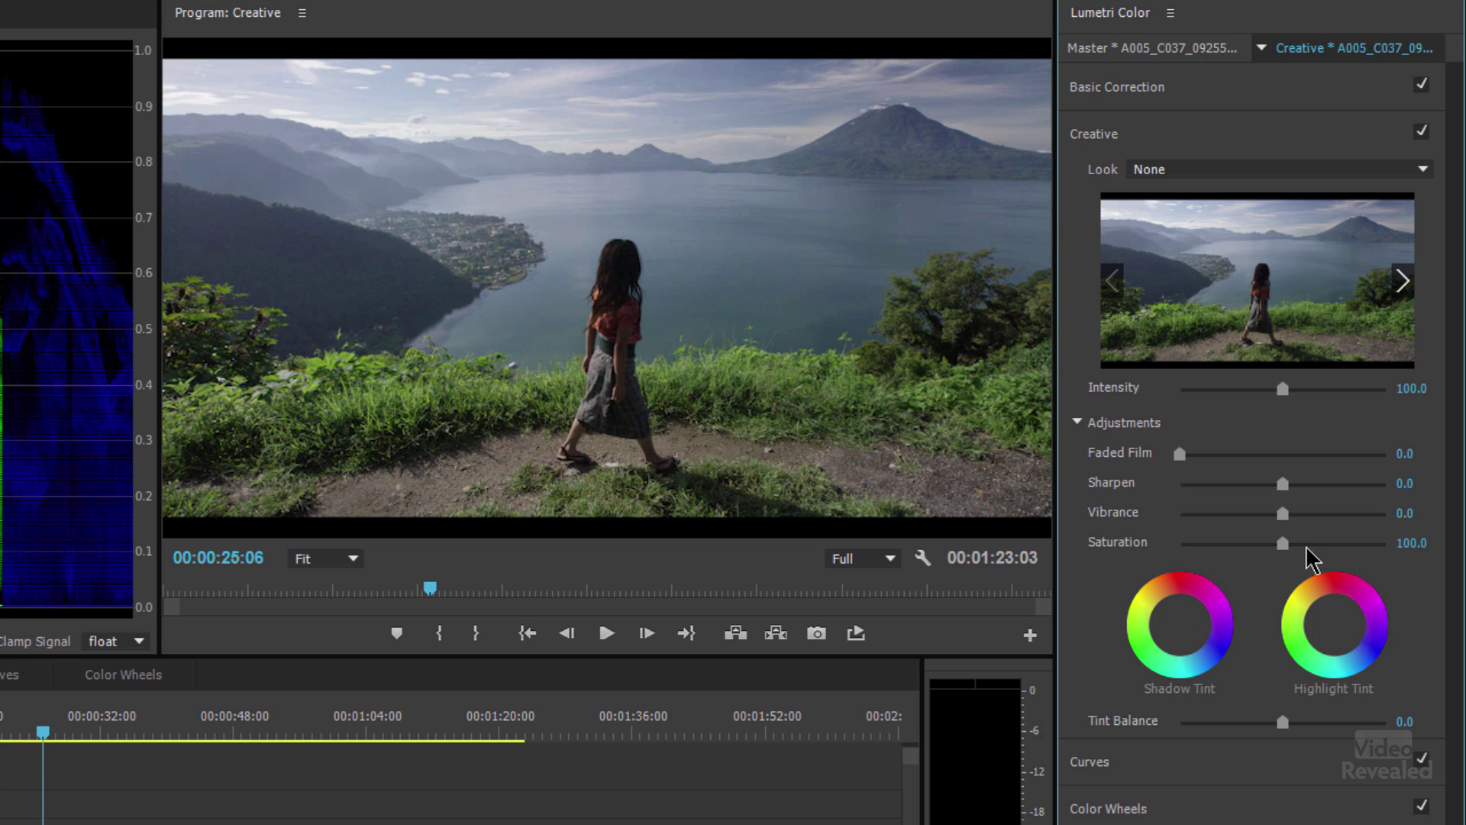
left_click_drag(1284, 546, 1150, 569)
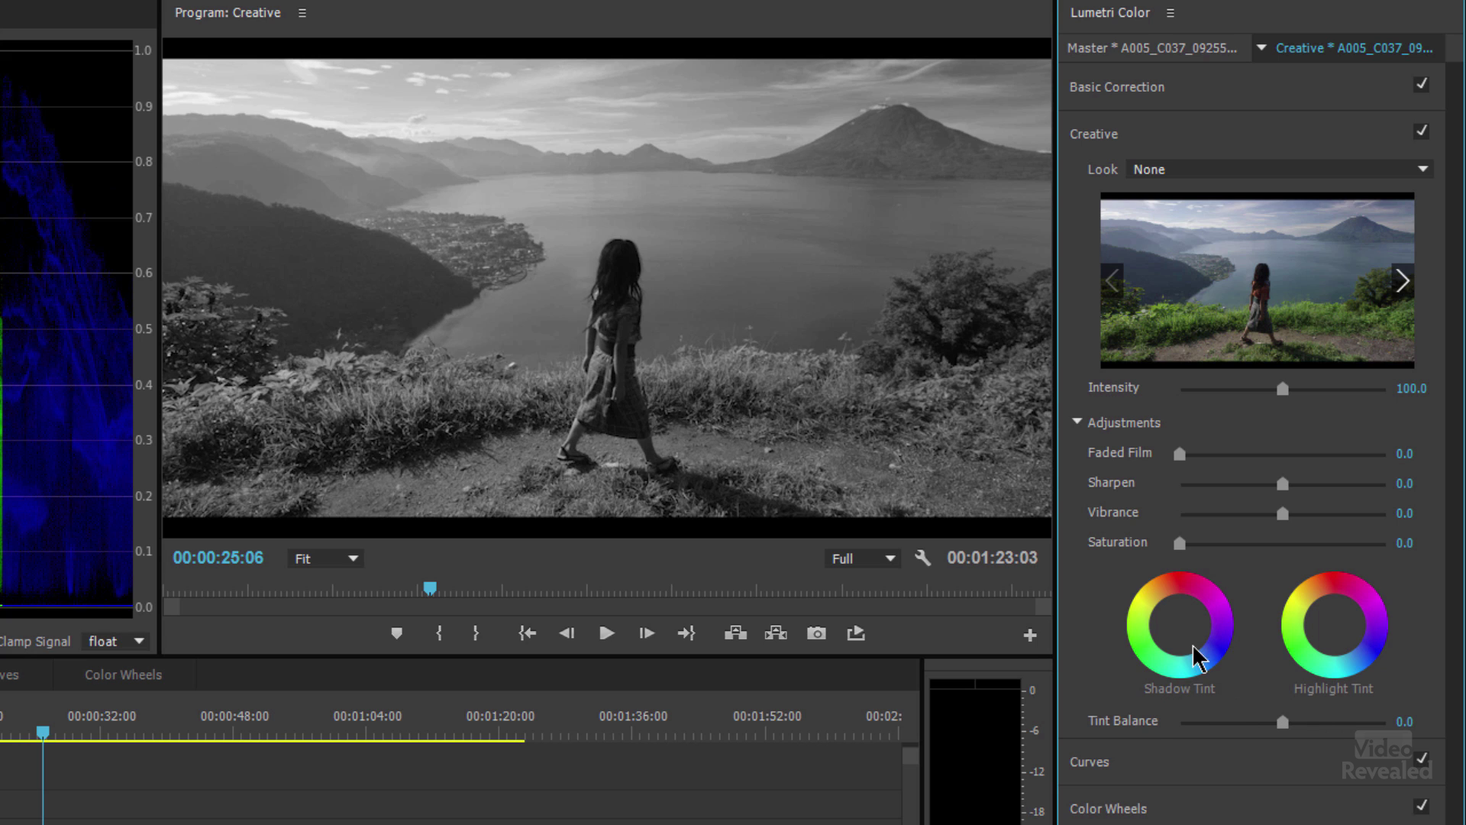
left_click_drag(1177, 622, 1162, 614)
left_click_drag(1335, 625, 1355, 633)
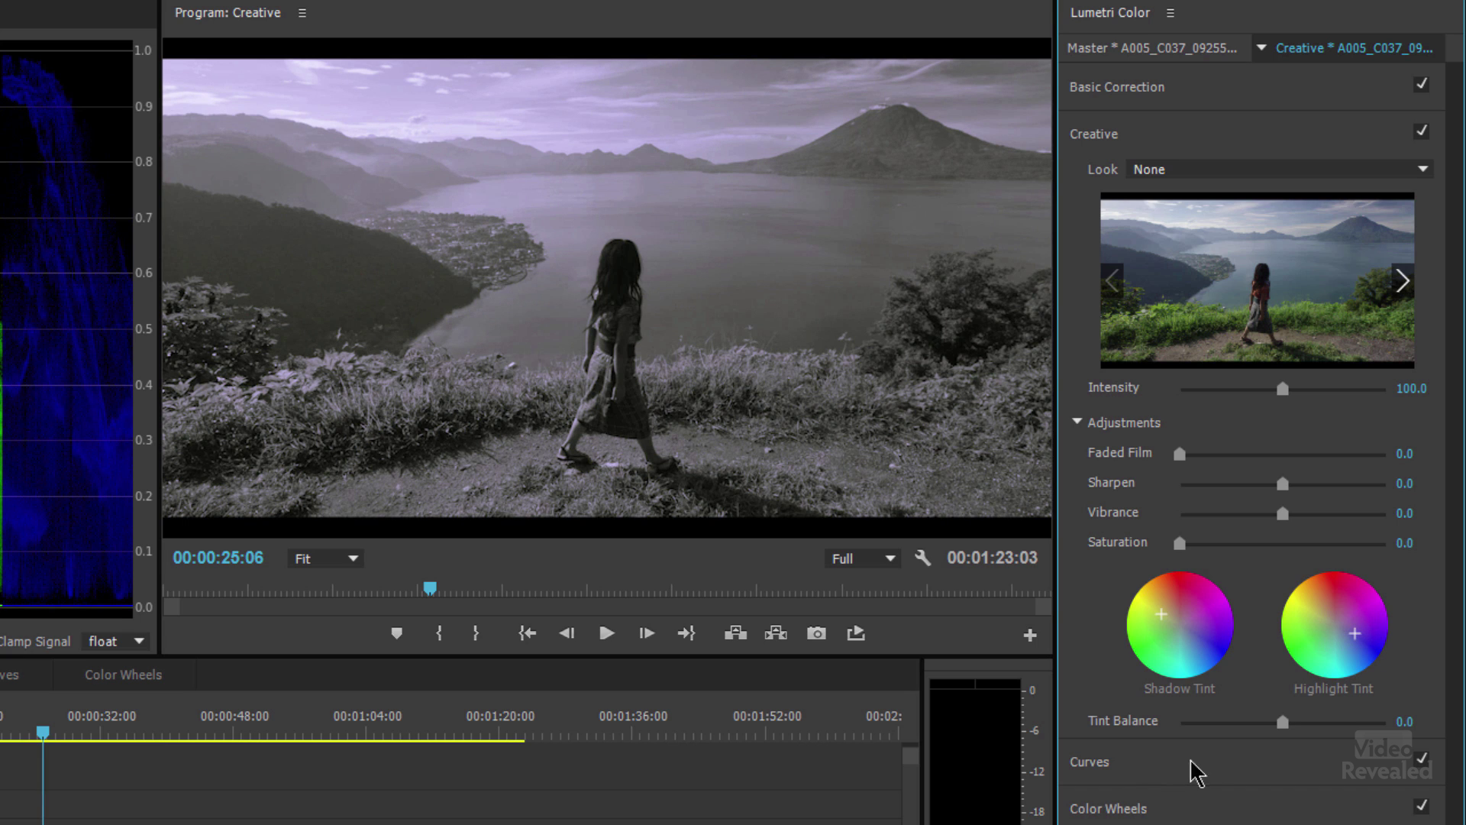
mouse_move(1288, 739)
left_mouse_down()
mouse_move(1329, 738)
mouse_move(1259, 741)
mouse_move(1368, 741)
mouse_move(1186, 743)
mouse_move(1292, 737)
mouse_move(1264, 729)
left_mouse_up()
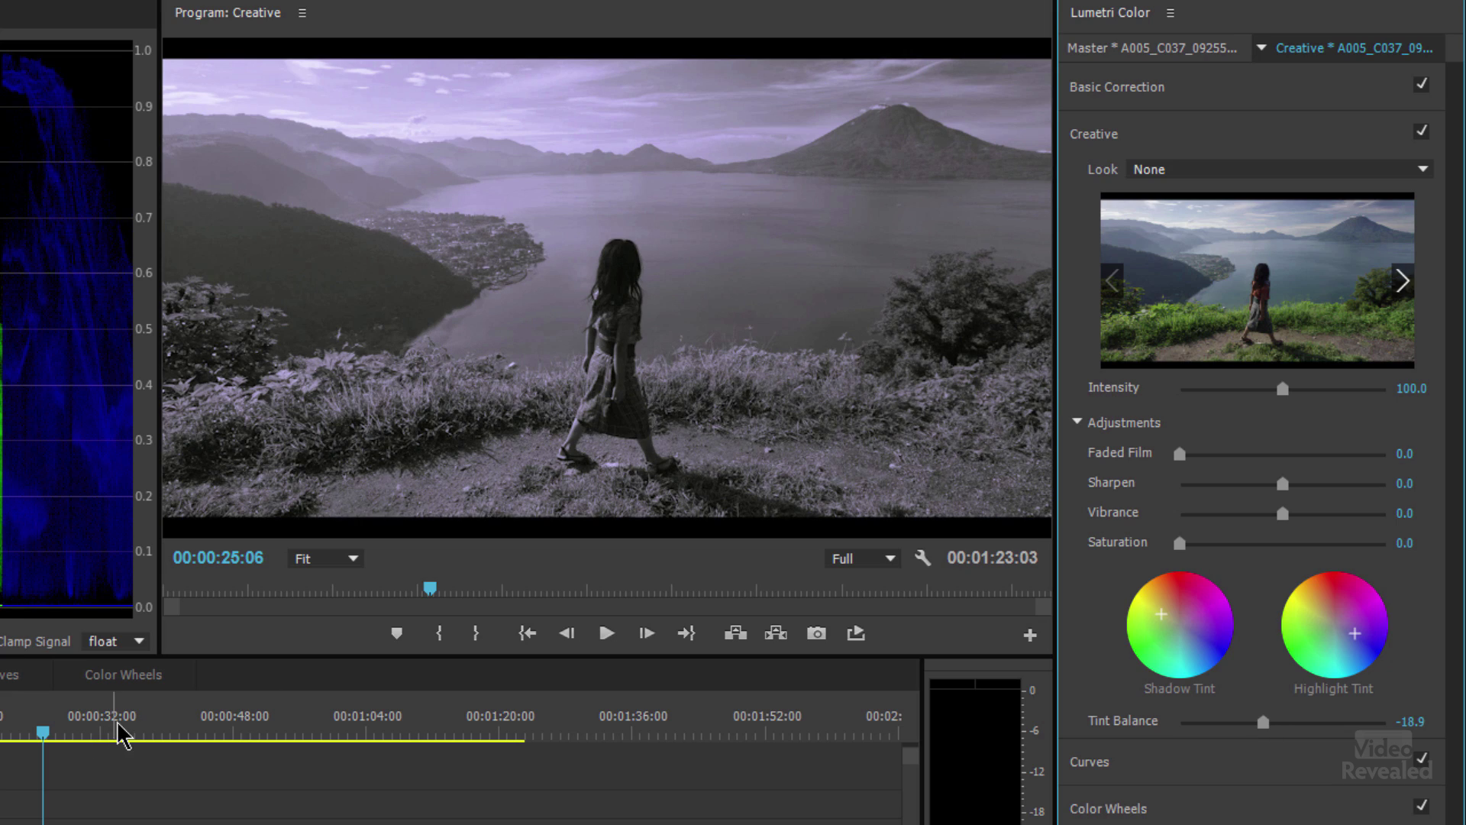
left_click(163, 735)
Push the aerial grass clip's Sharpen slider to 100 and collapse the Creative section.
left_click_drag(168, 744, 160, 745)
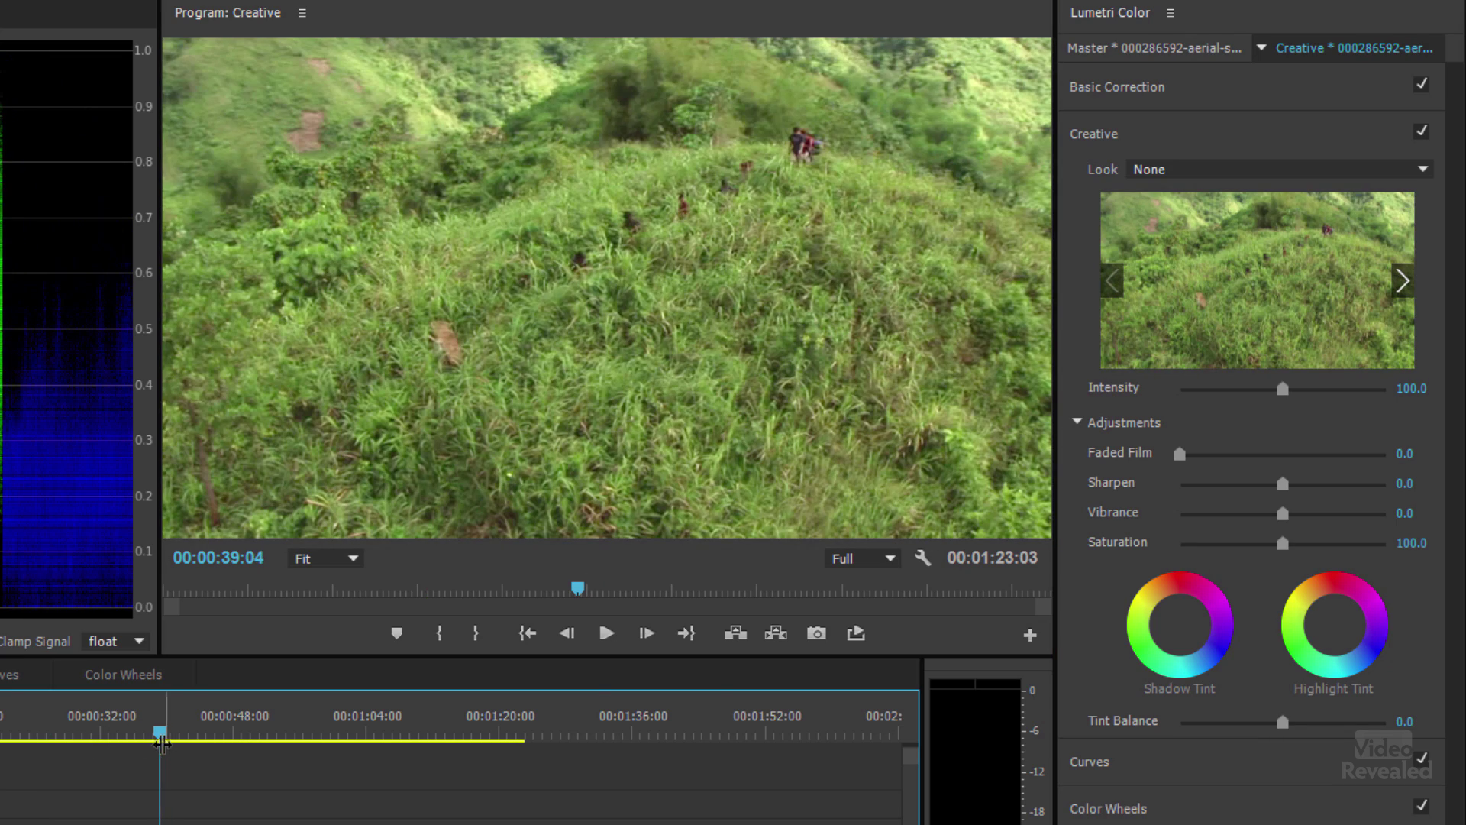
left_click_drag(1283, 484, 1390, 484)
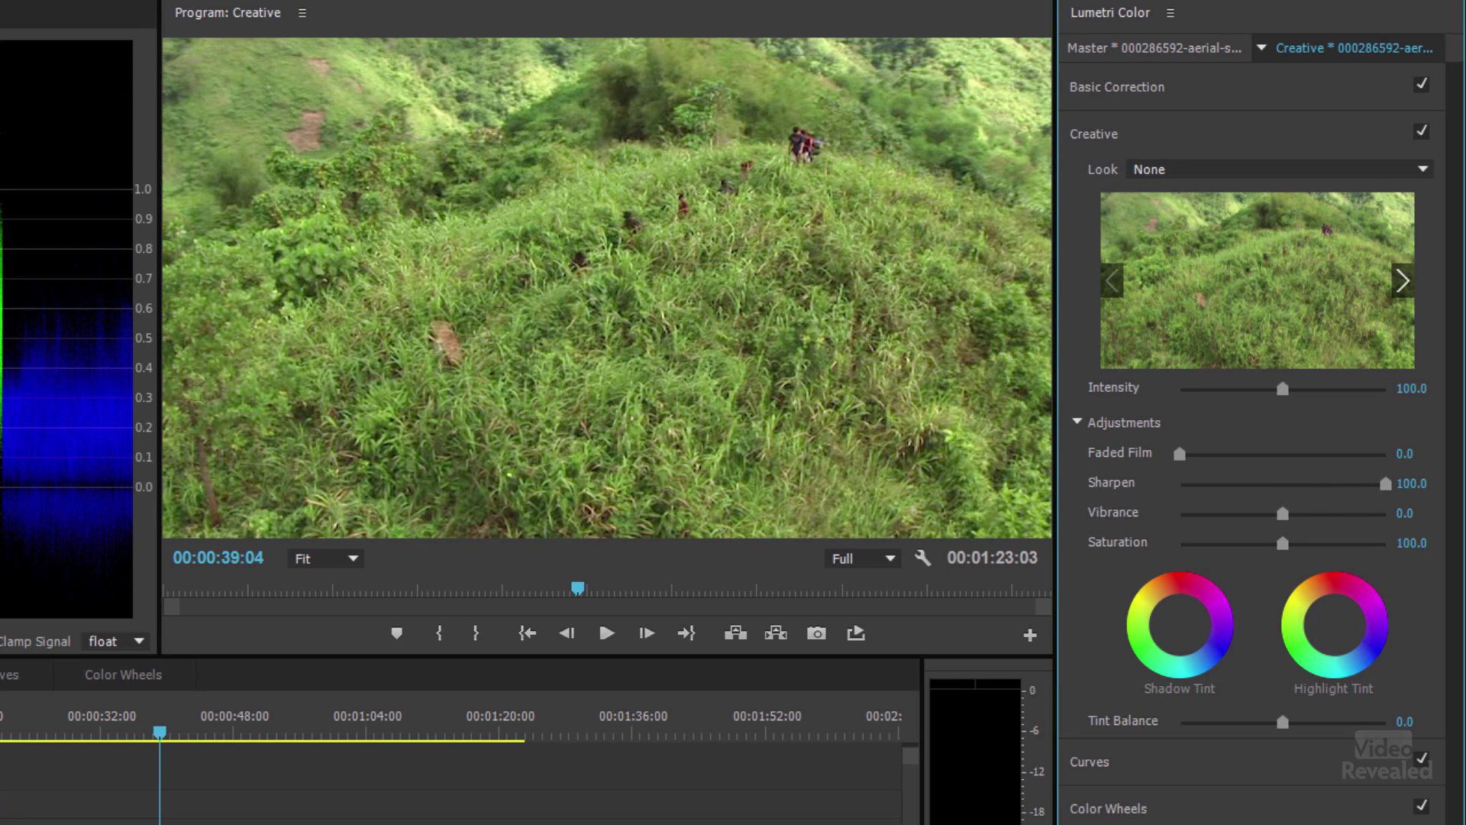
left_click(1108, 808)
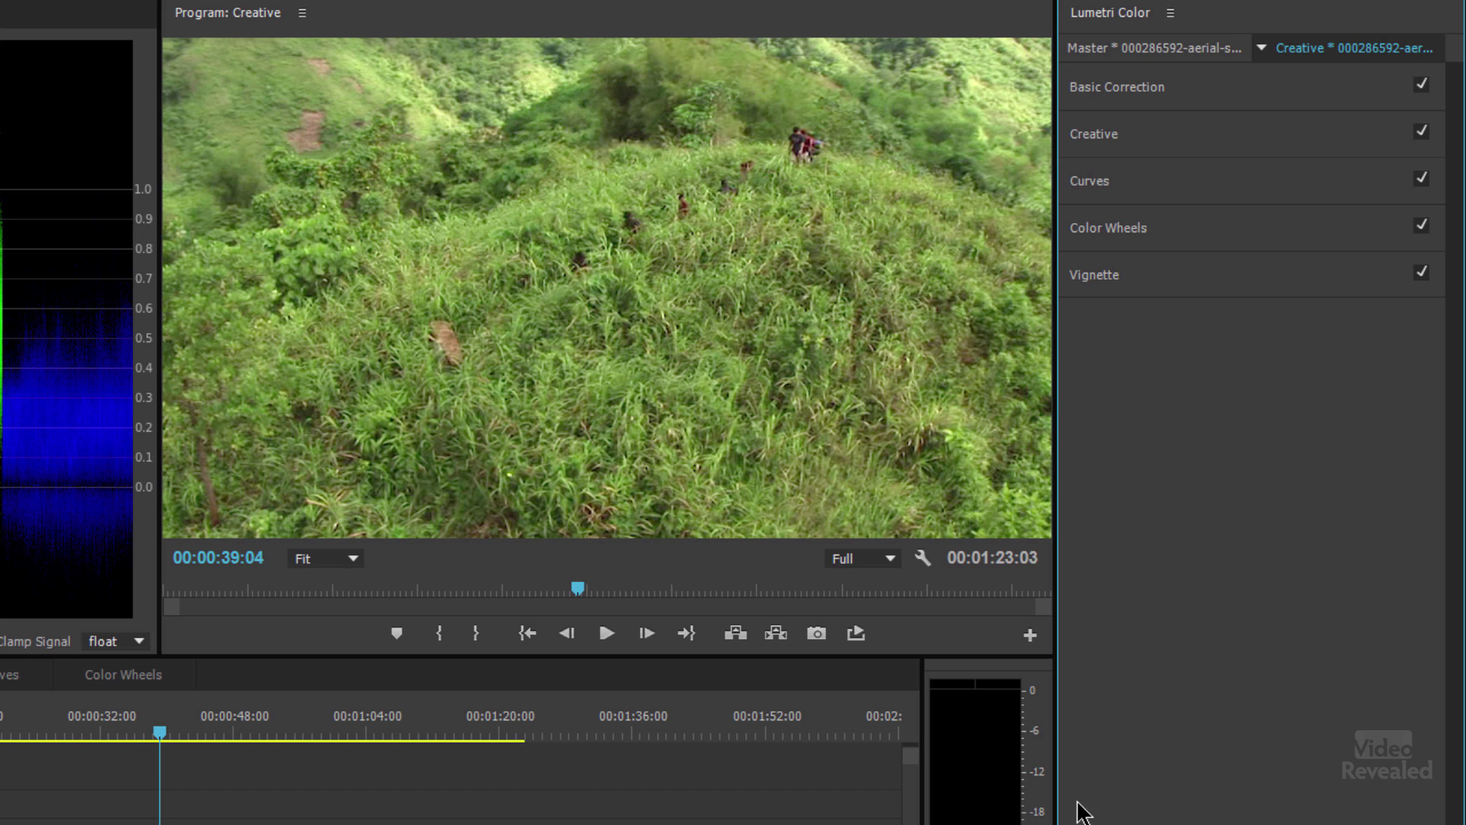
left_click(252, 725)
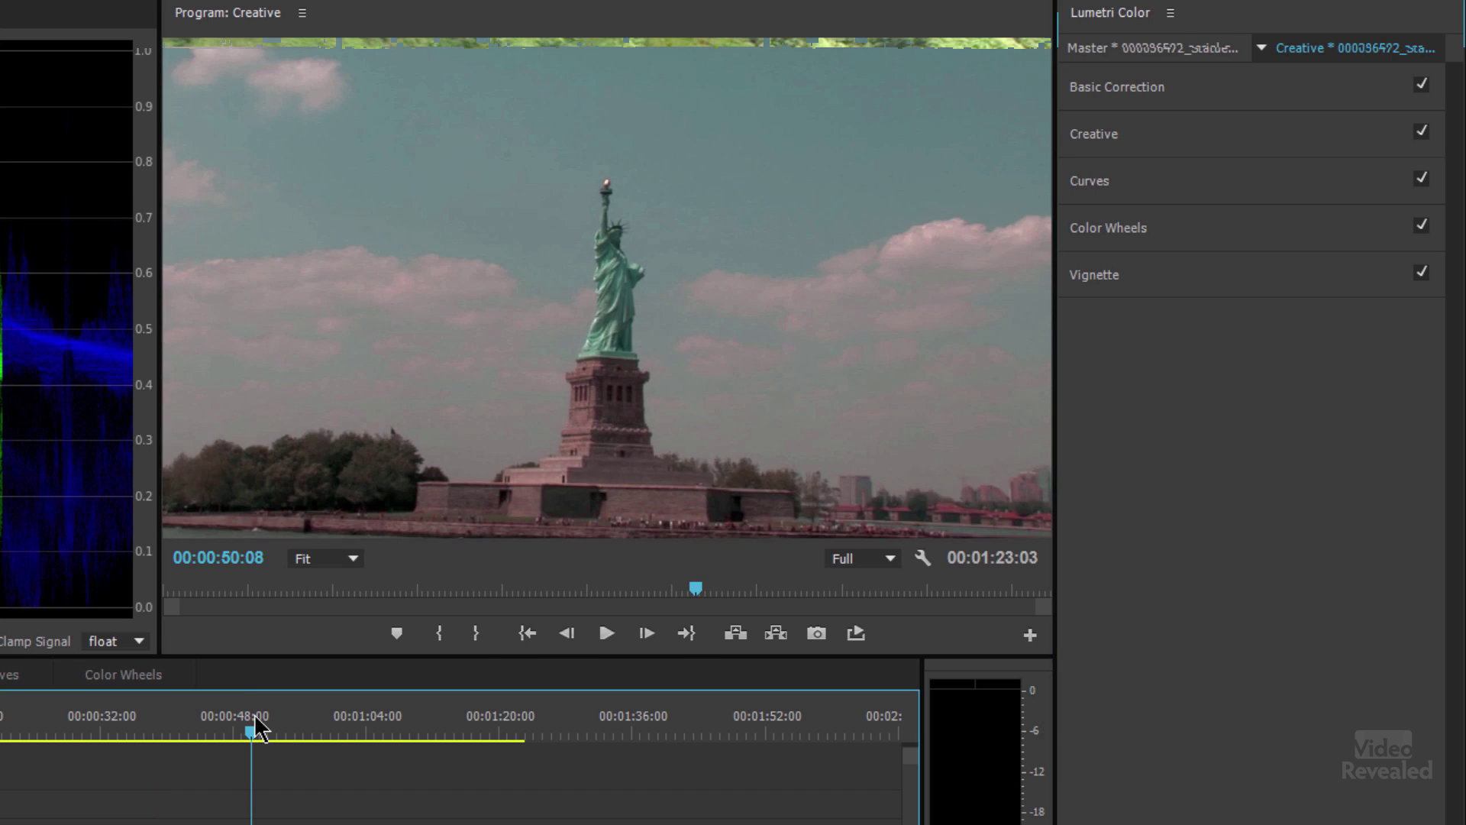
Expand Creative to check the Statue of Liberty clip's Sixties 1 look, then go to the tower clip.
left_click(250, 718)
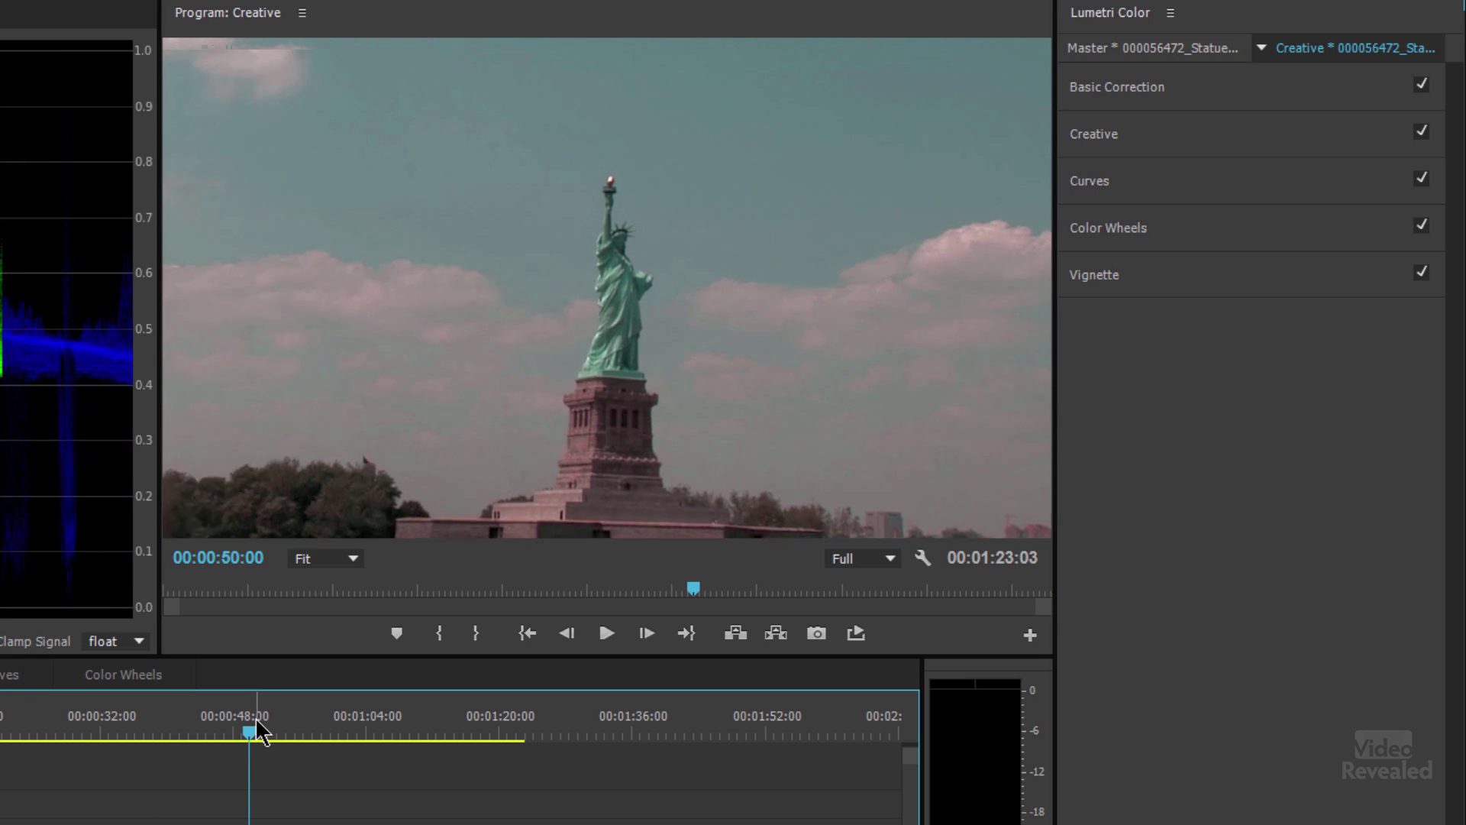
left_click(1130, 133)
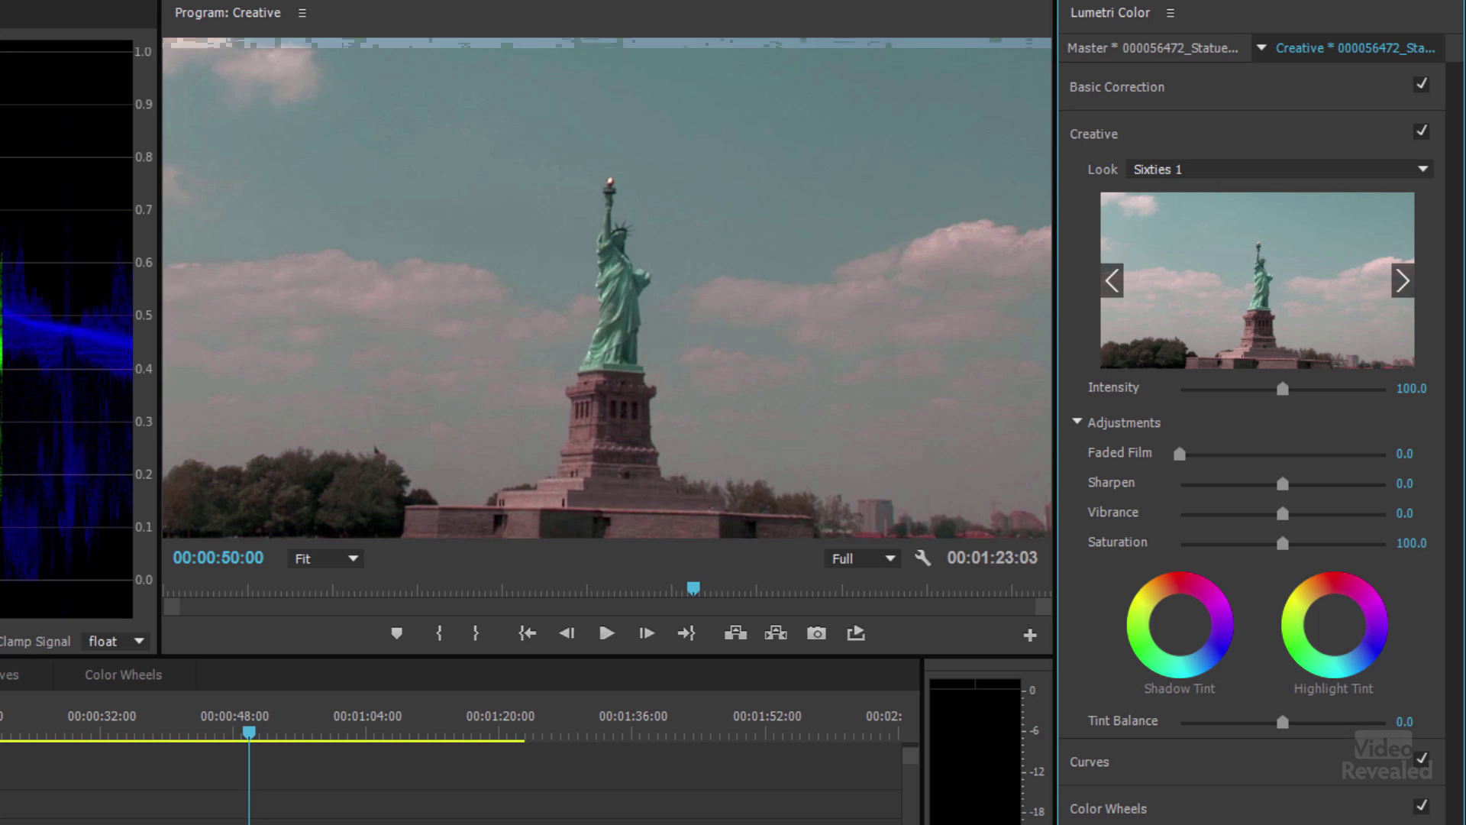
left_click_drag(478, 732, 487, 735)
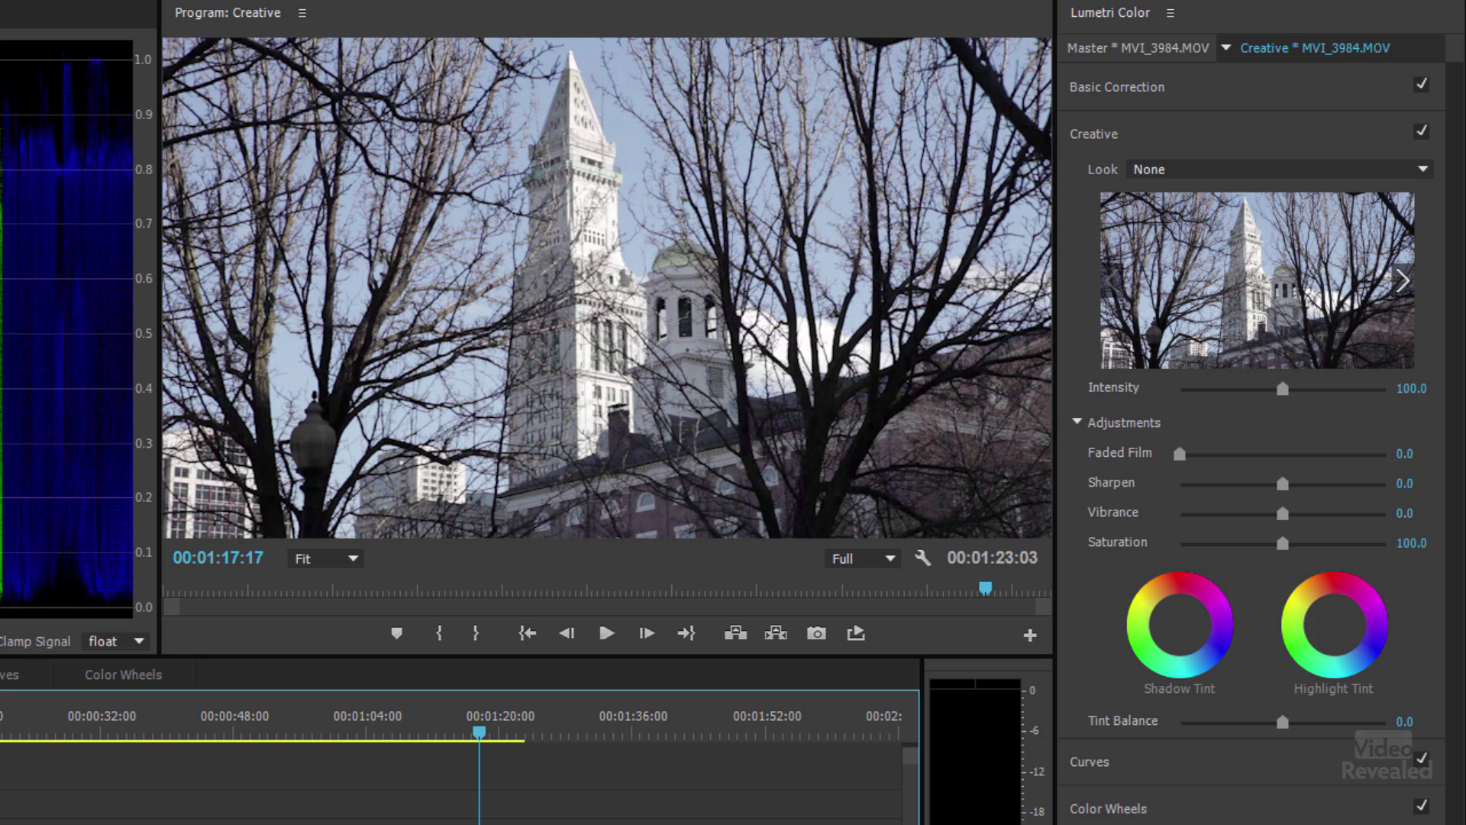
Try the Seventies 1 and Seventies 2 looks, then apply Fuji ETERNA 250D Kodak 2395 (by Adobe).
left_click(1244, 168)
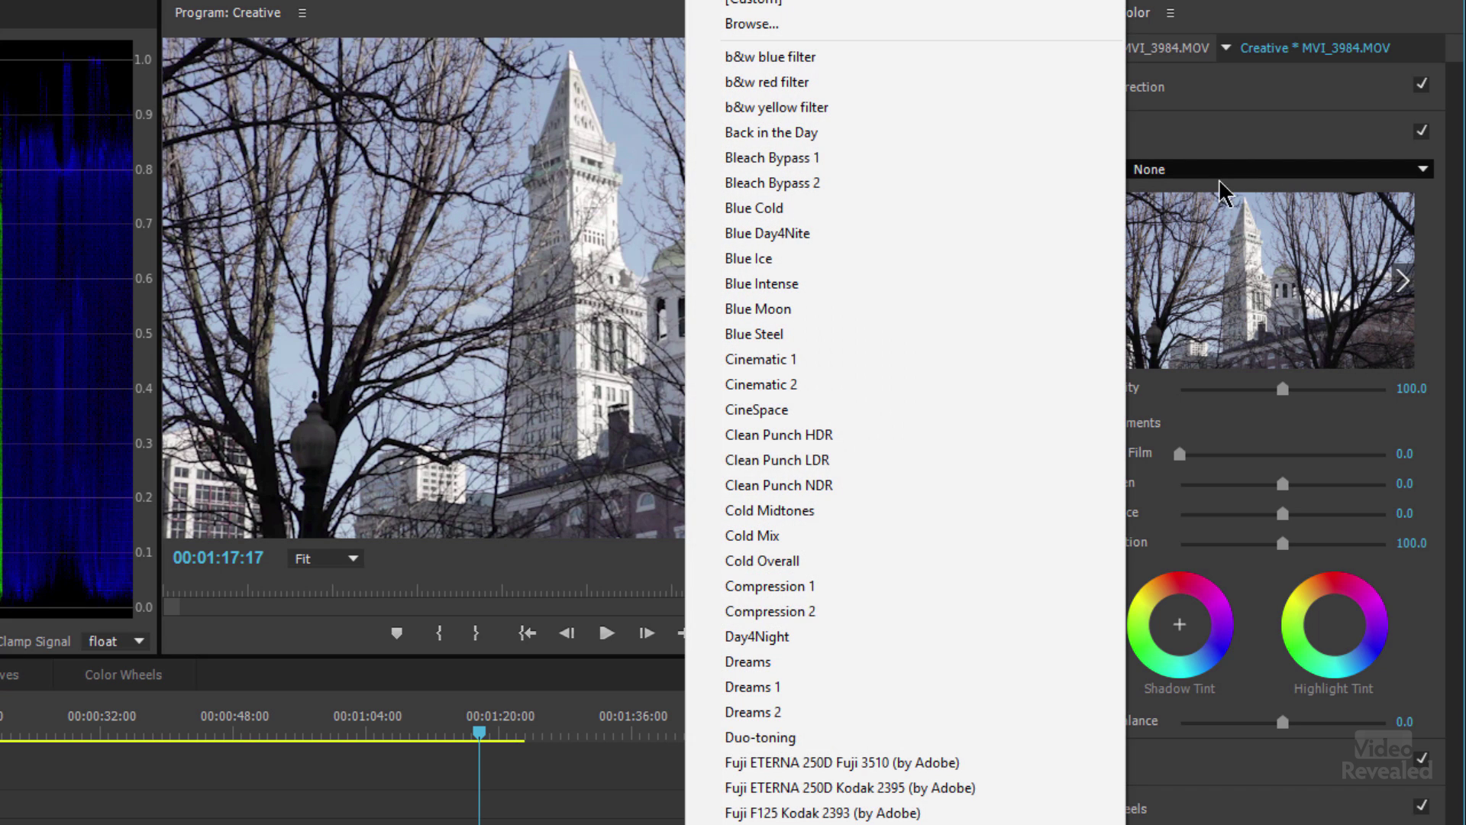
left_click(936, 746)
scroll(905, 412, "down", 7)
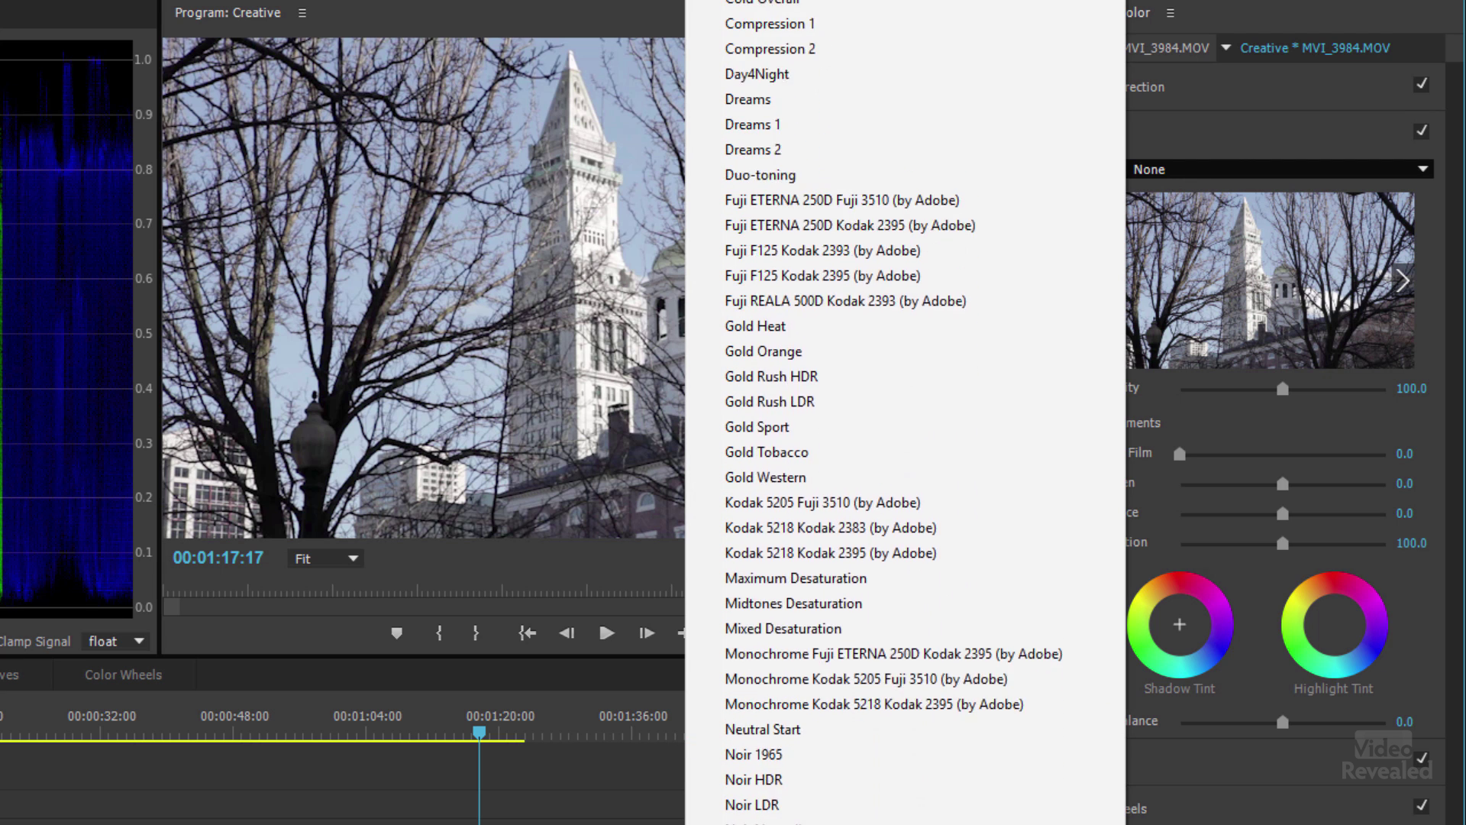
scroll(905, 413, "down", 2)
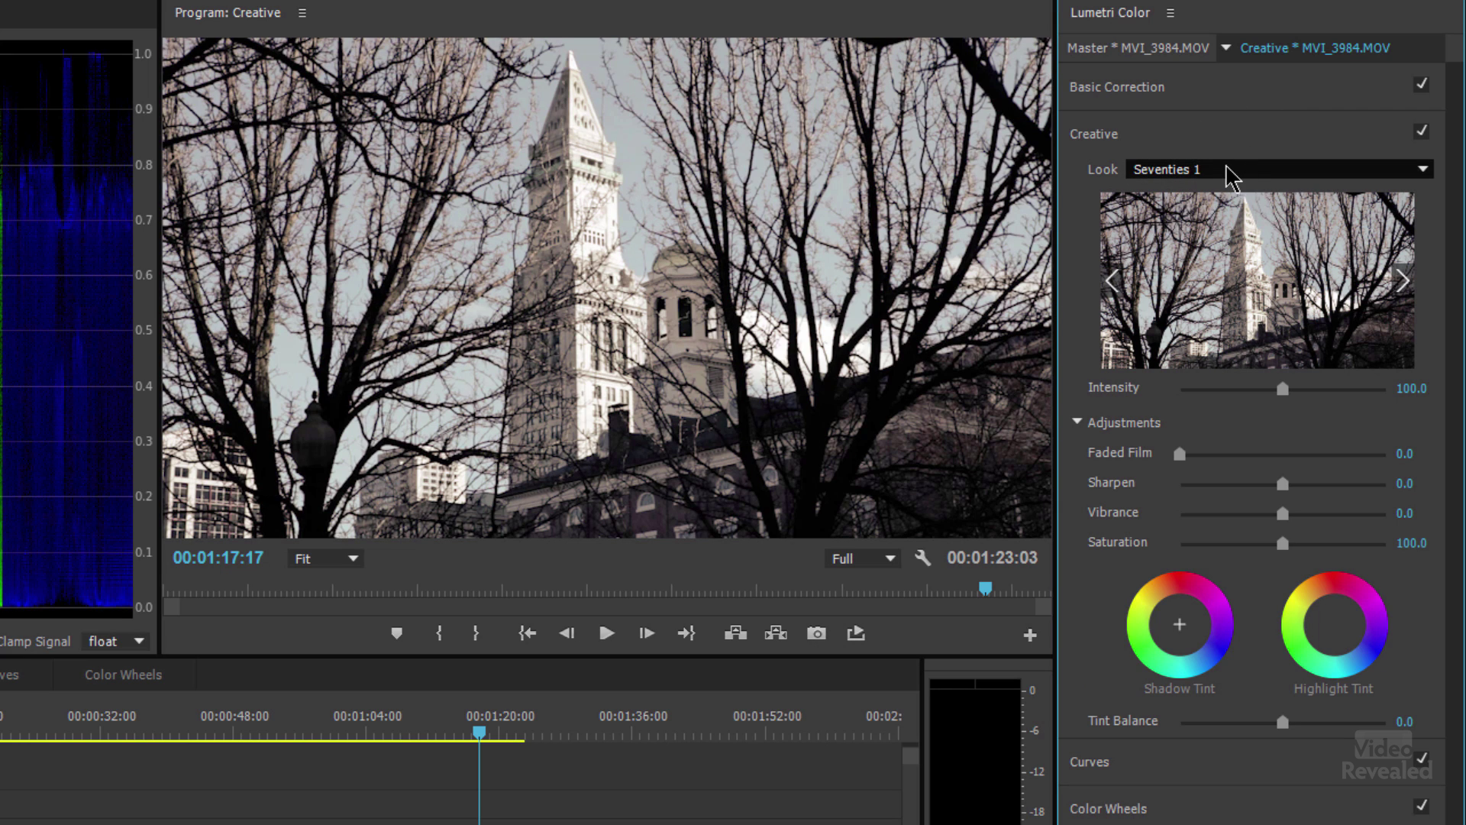
scroll(1228, 174, "down", 1)
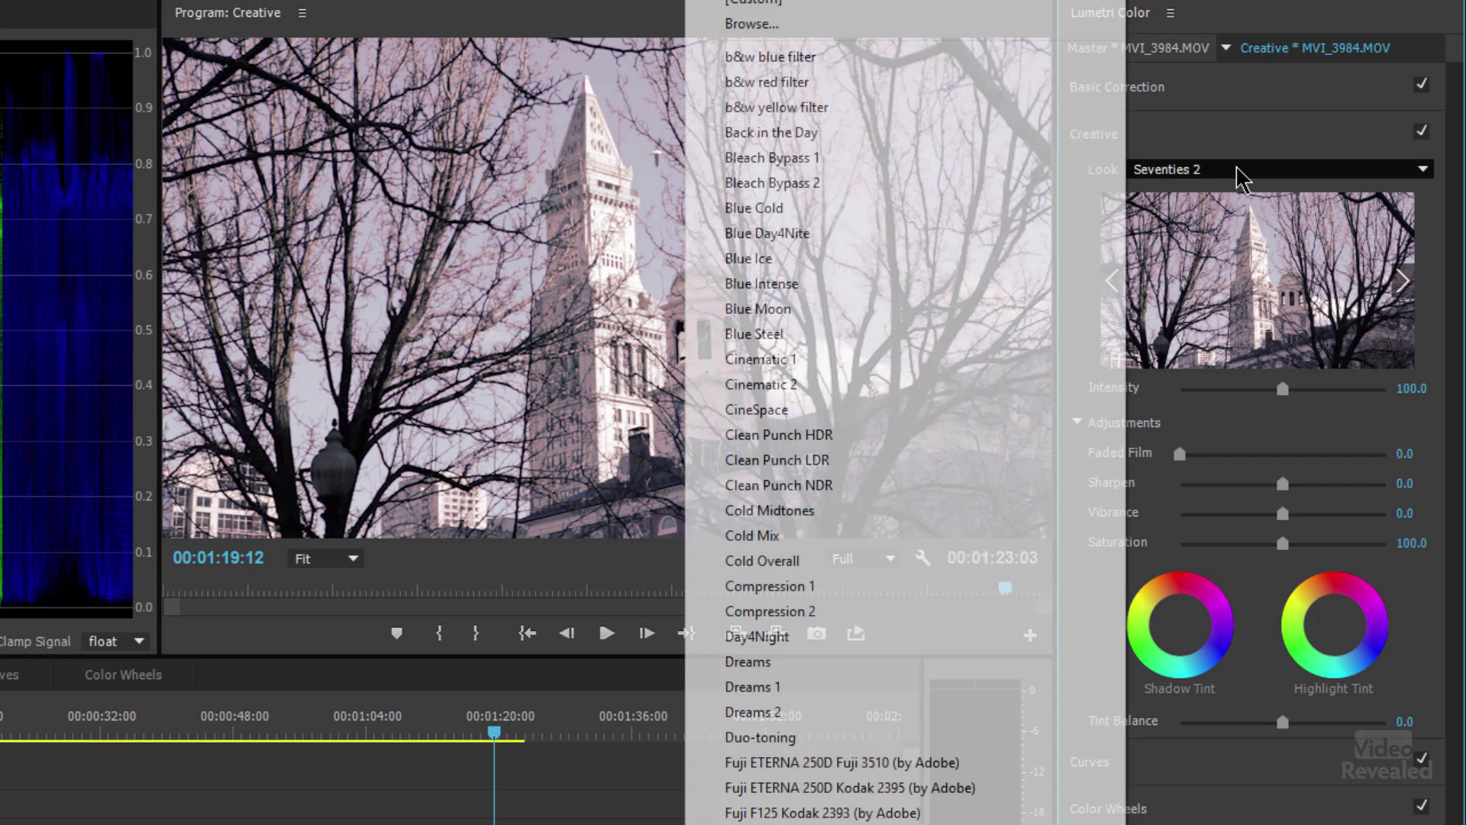
left_click(1237, 168)
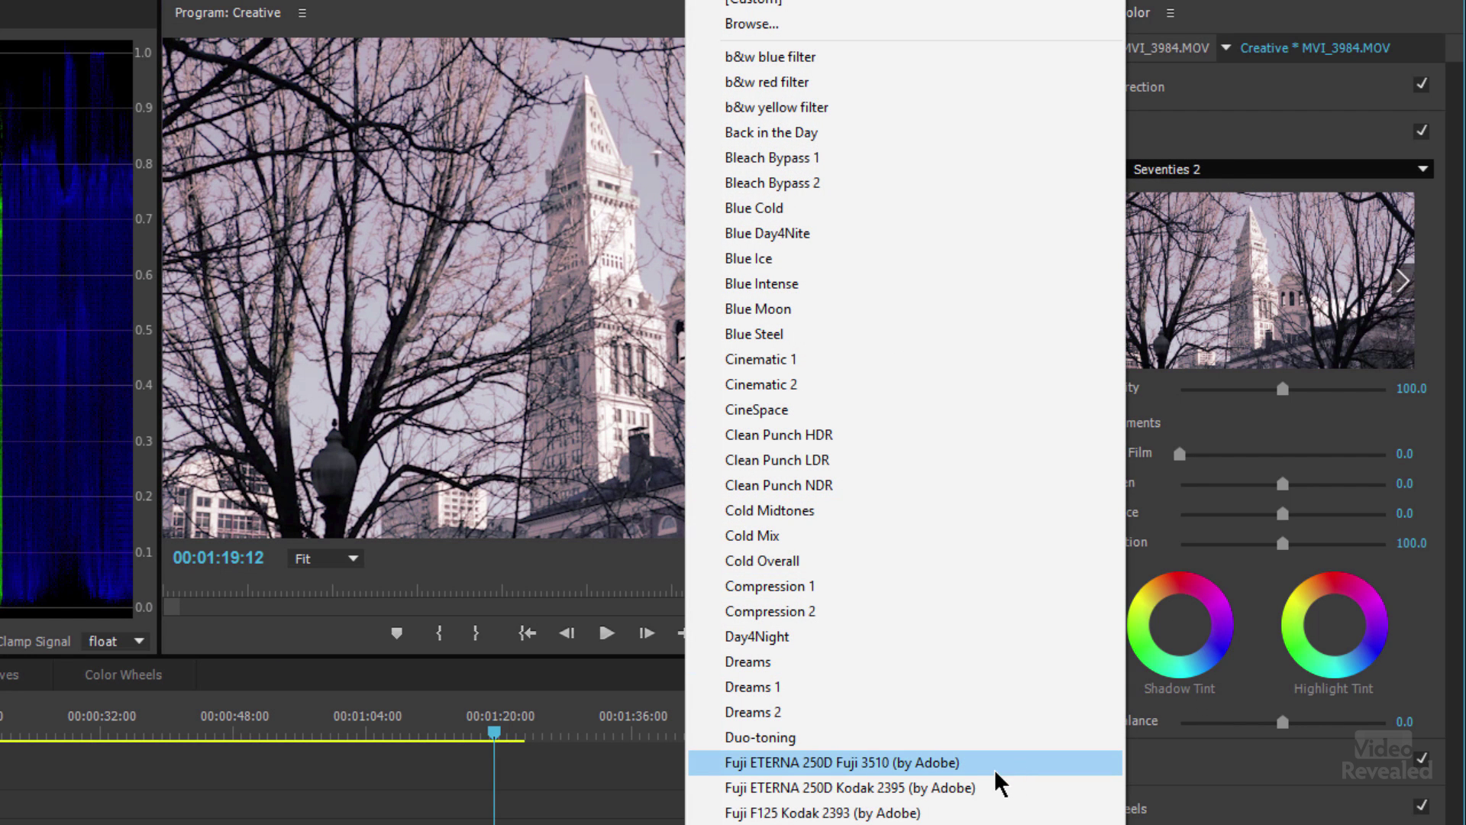
left_click(958, 788)
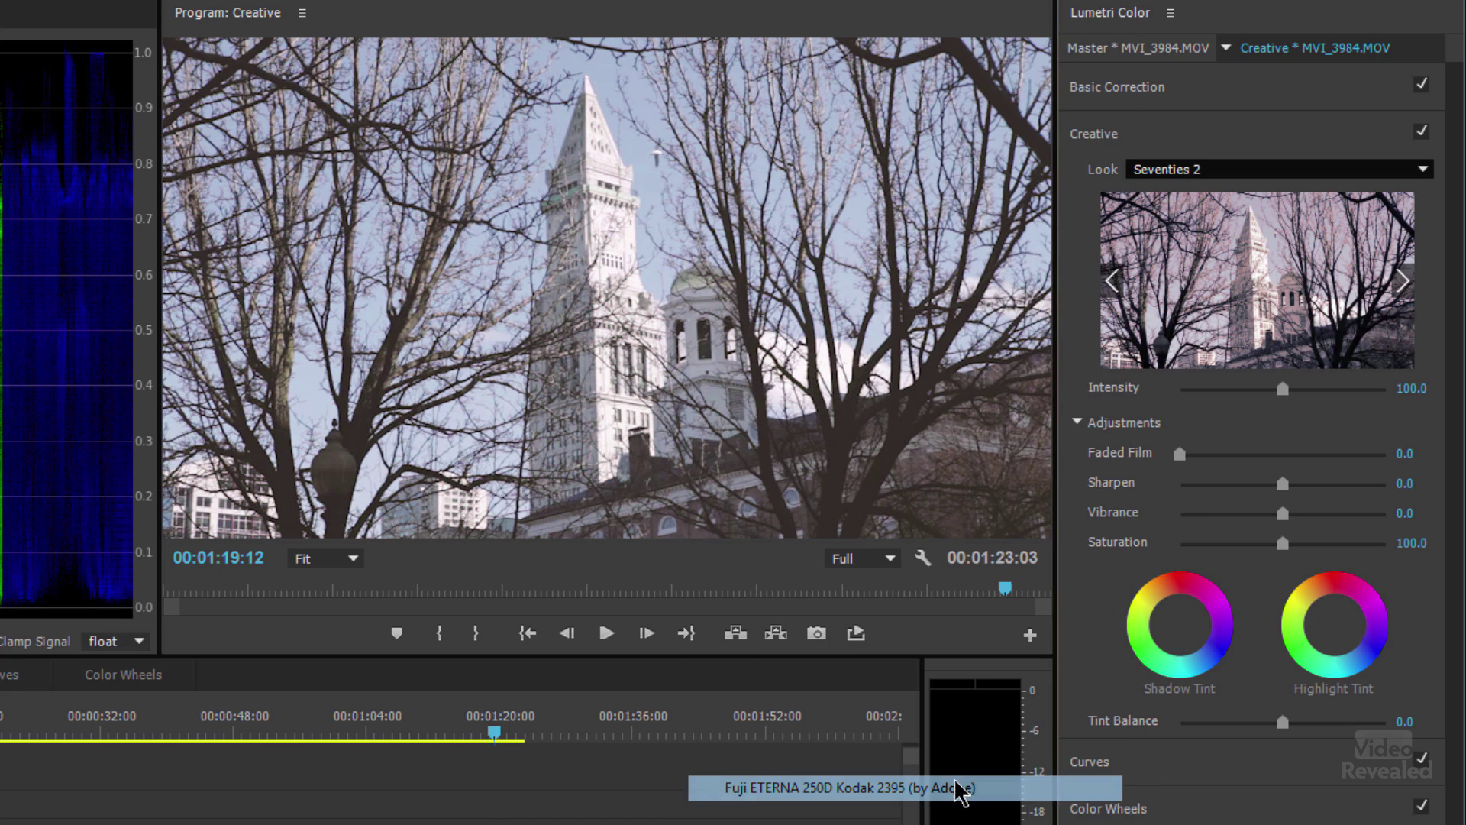